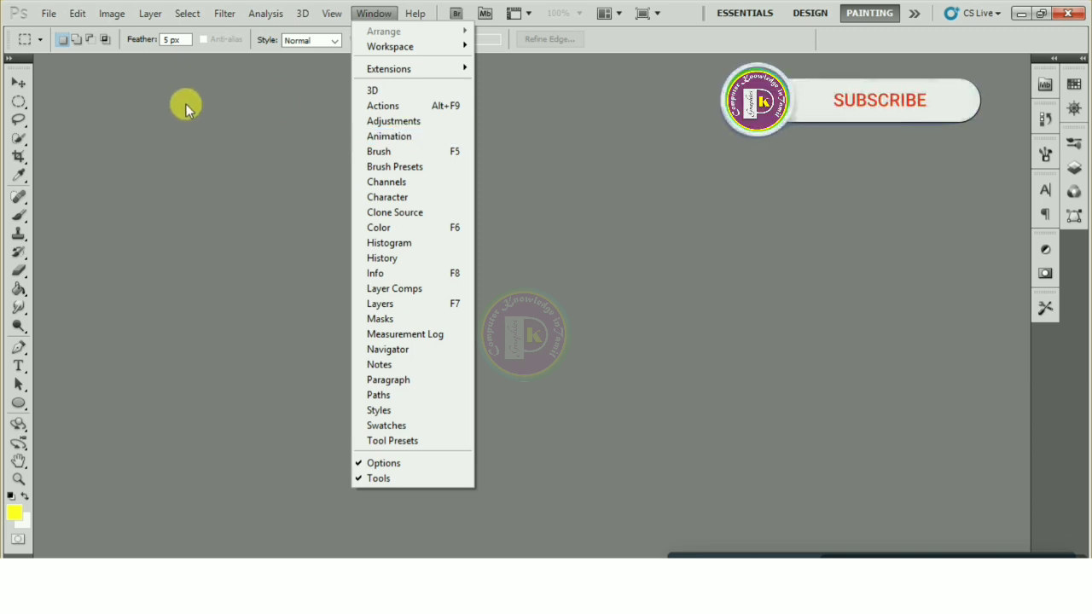
# Create an A4 International Paper document at 300 pixels/inch and float Untitled-1 in its own window
pyautogui.click(48, 14)
pyautogui.click(59, 31)
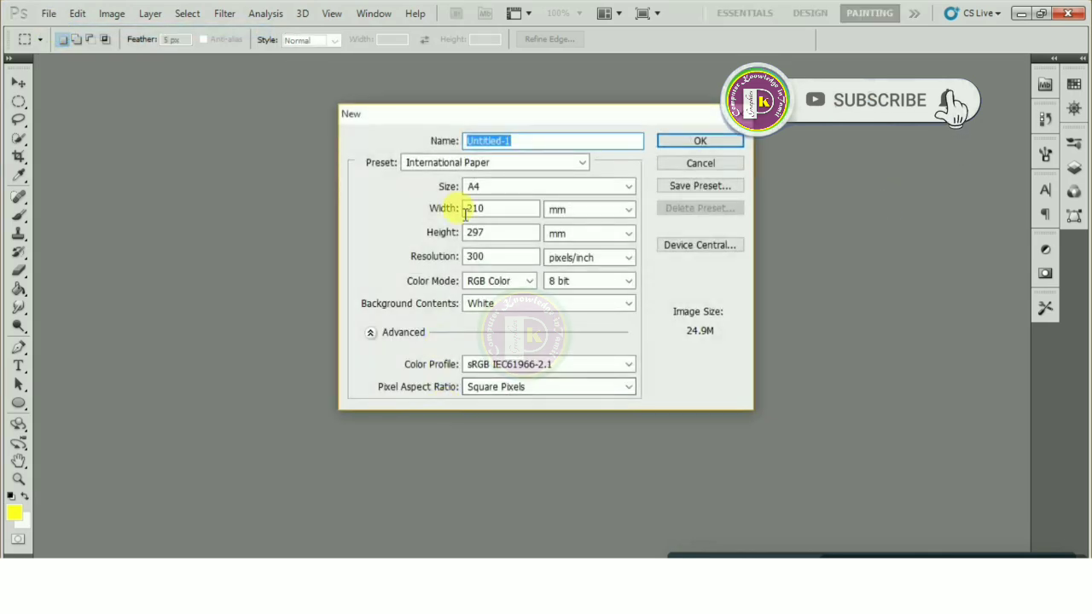
pyautogui.click(715, 139)
pyautogui.moveTo(133, 59); pyautogui.dragTo(122, 83)
# Show the Animation panel and place it beside the document
pyautogui.click(373, 13)
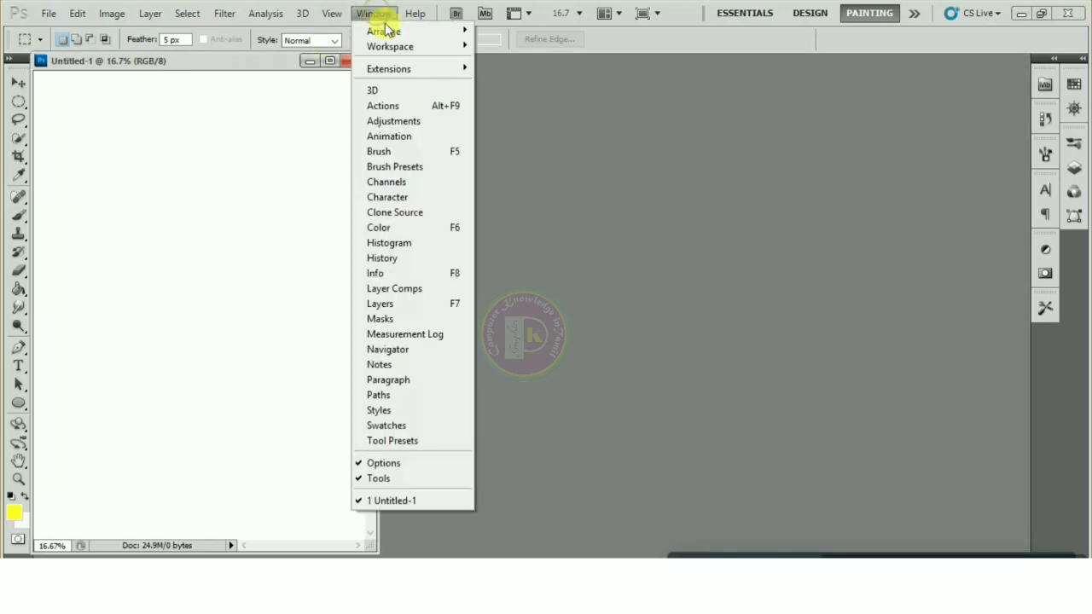
pyautogui.click(396, 139)
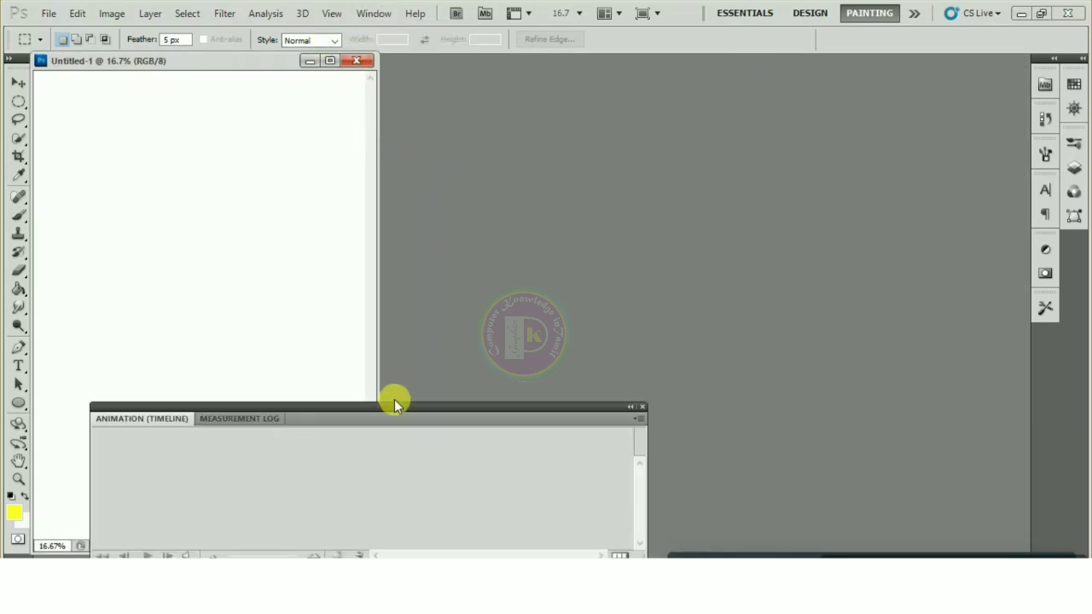
pyautogui.moveTo(395, 406); pyautogui.dragTo(702, 270)
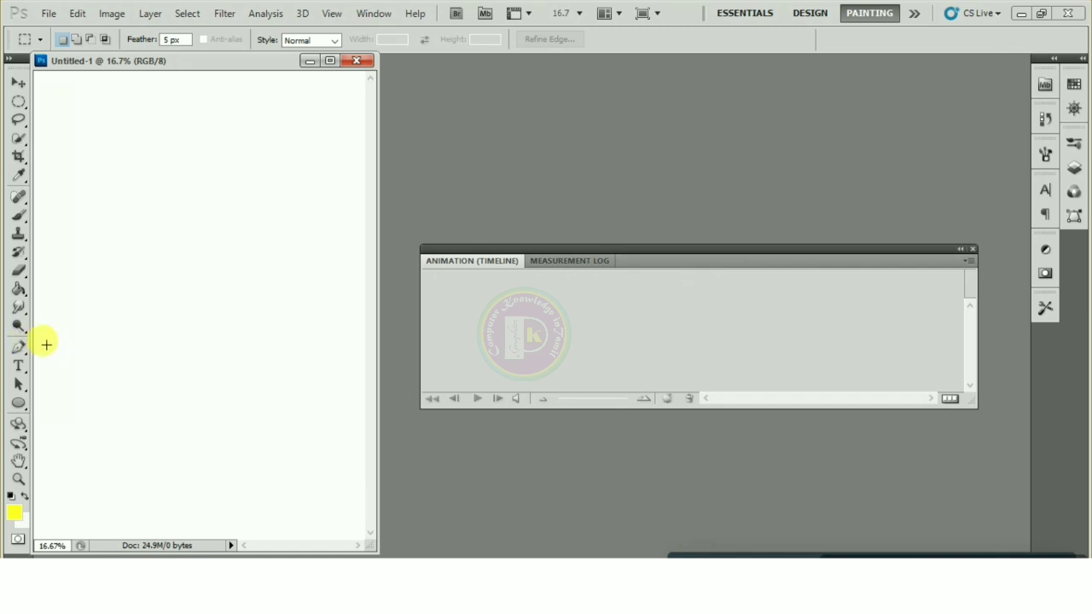
# Add a text layer reading 'Photoshop' on the canvas and commit it
pyautogui.click(17, 368)
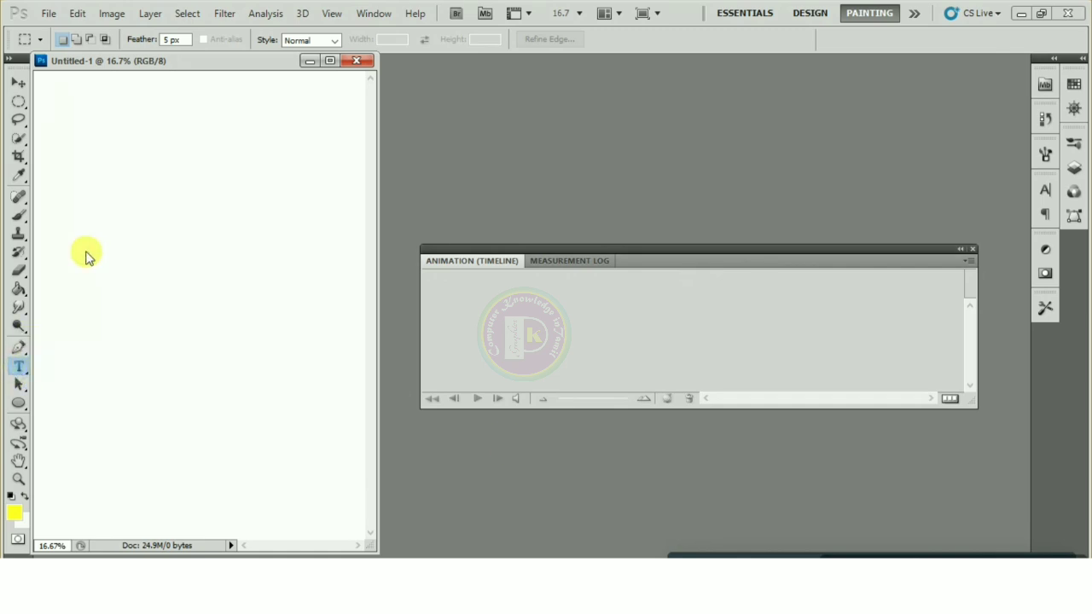
pyautogui.click(85, 212)
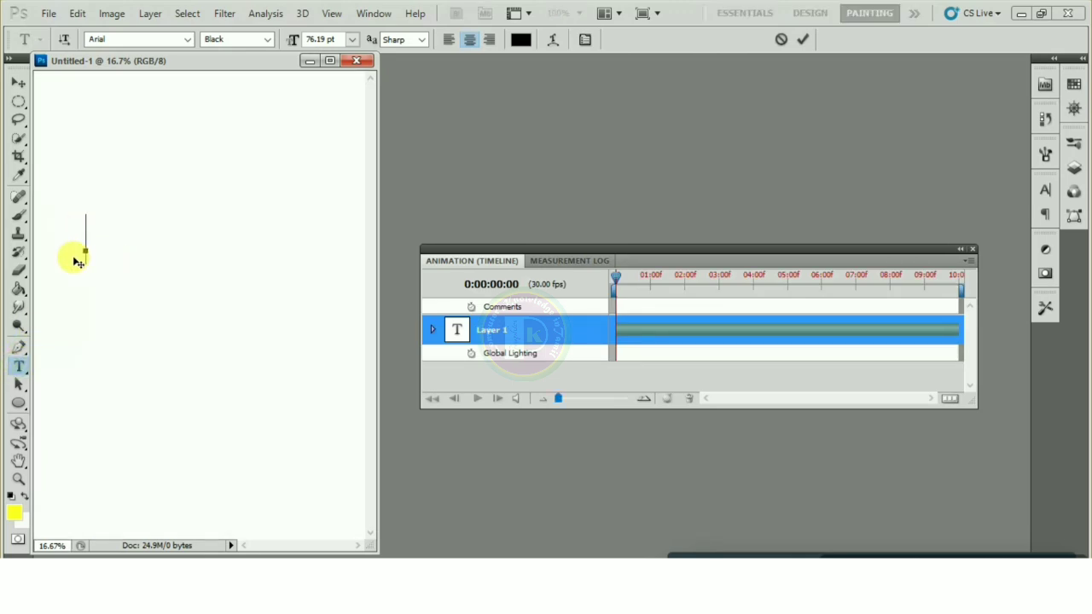
pyautogui.write('P')
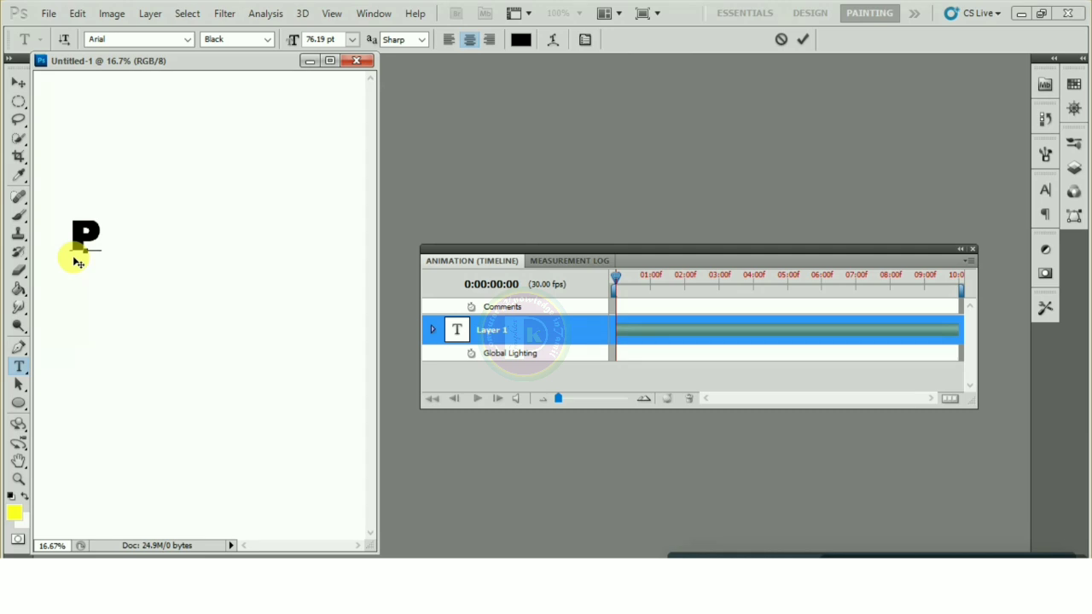
pyautogui.write('hotoshop')
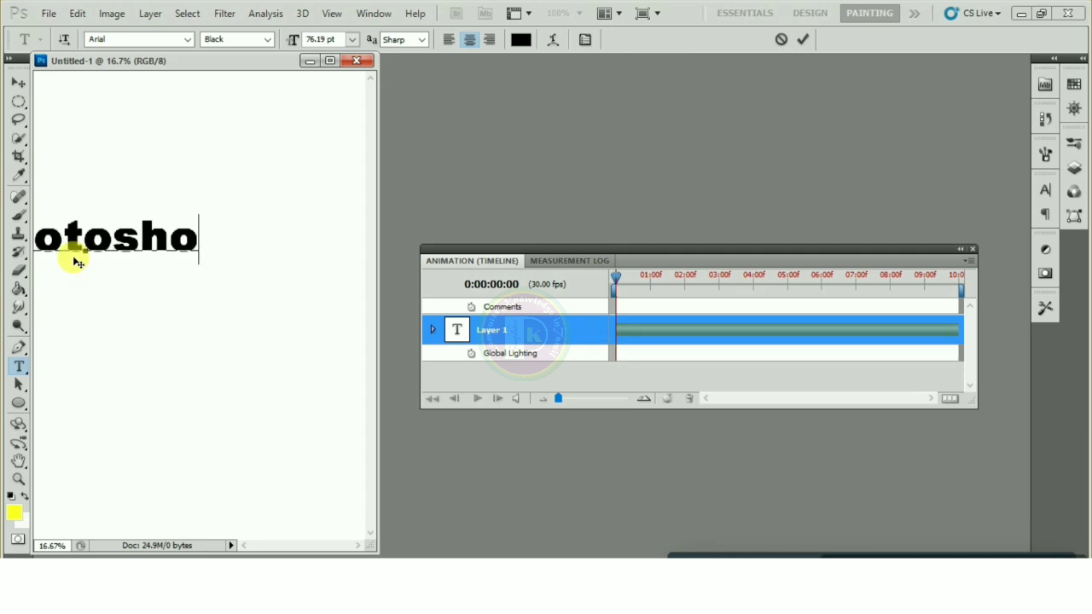
pyautogui.click(18, 82)
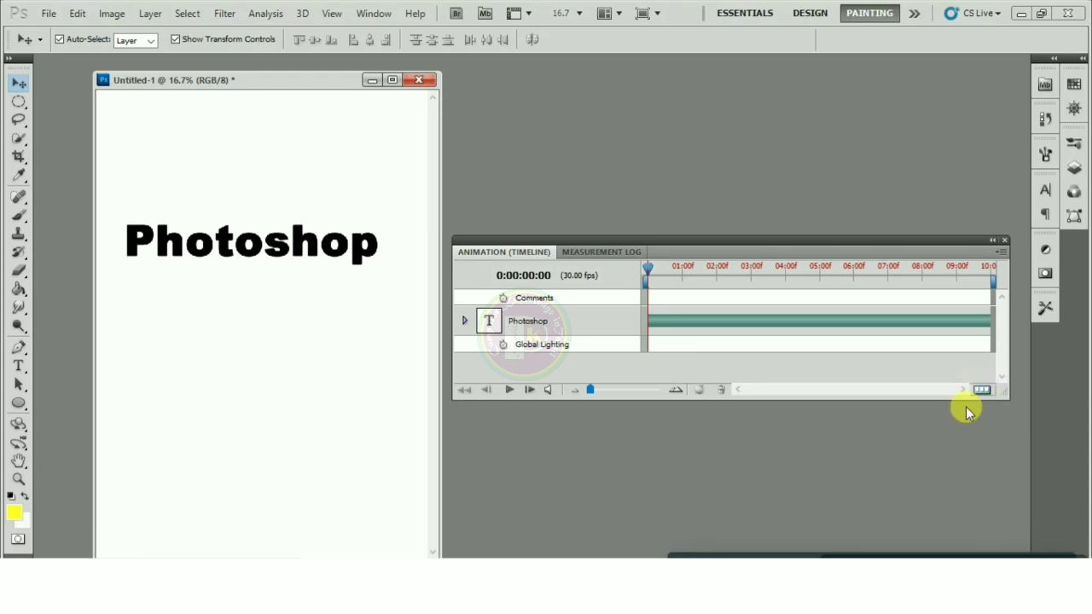
# Convert to frame animation, duplicate the frame four times for five frames, and select frame 1
pyautogui.click(981, 392)
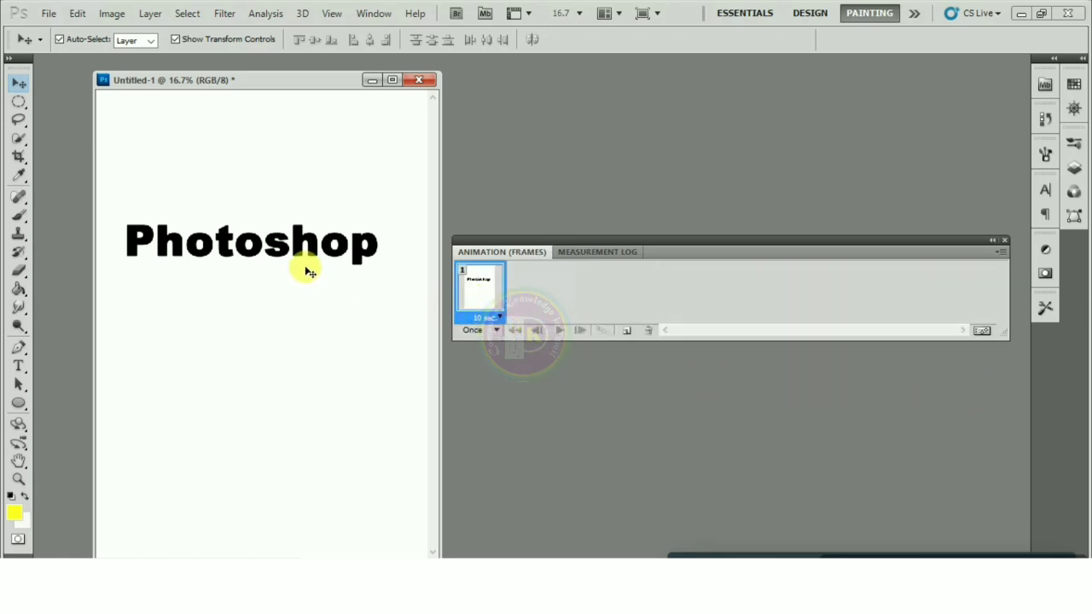
pyautogui.click(625, 331)
pyautogui.click(626, 331)
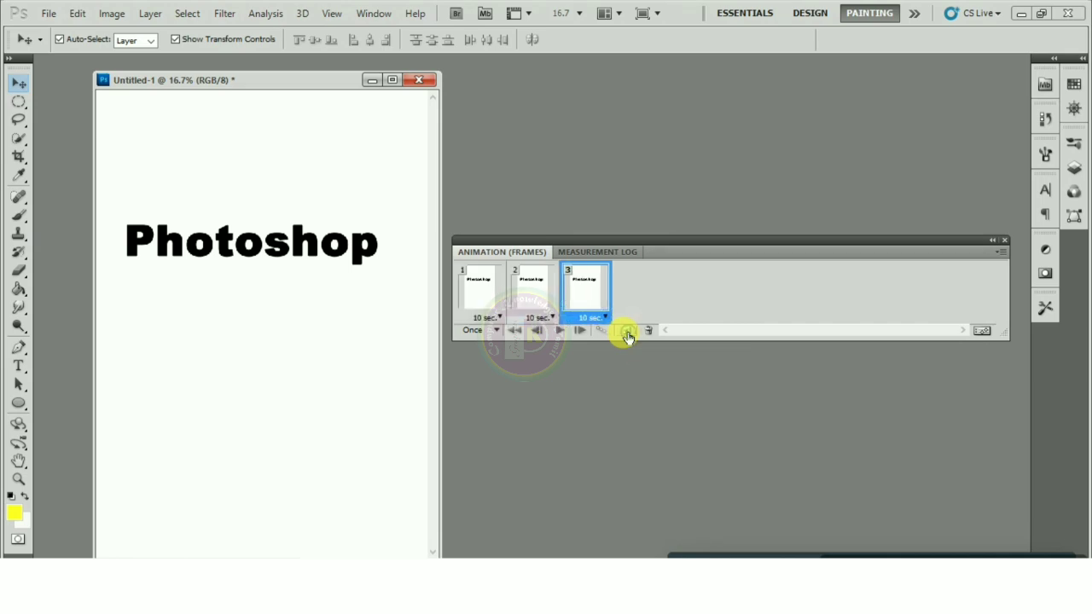
pyautogui.click(626, 331)
pyautogui.click(626, 331)
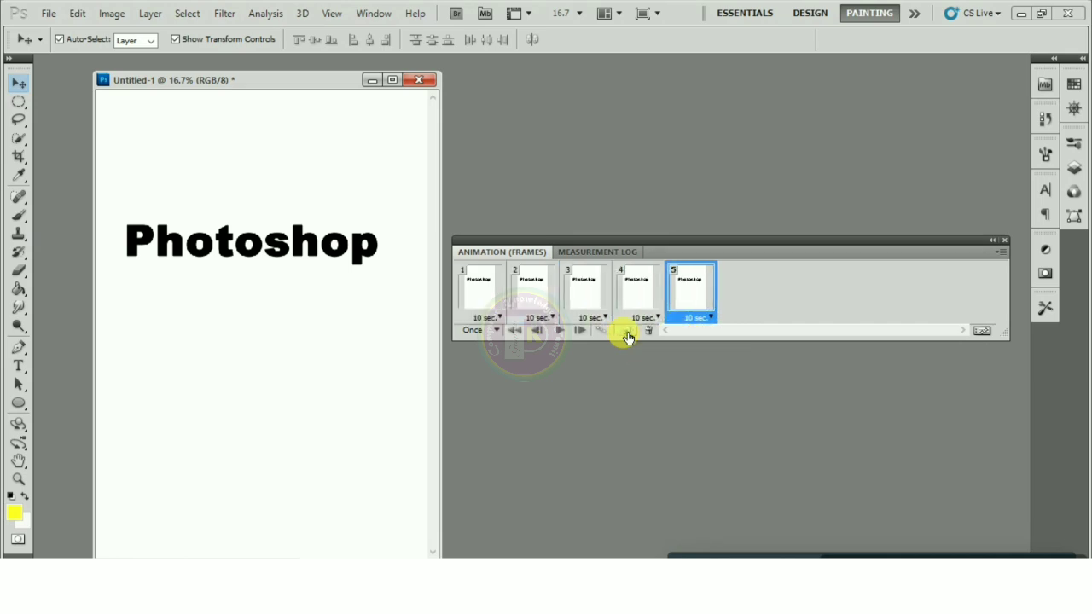
pyautogui.click(482, 281)
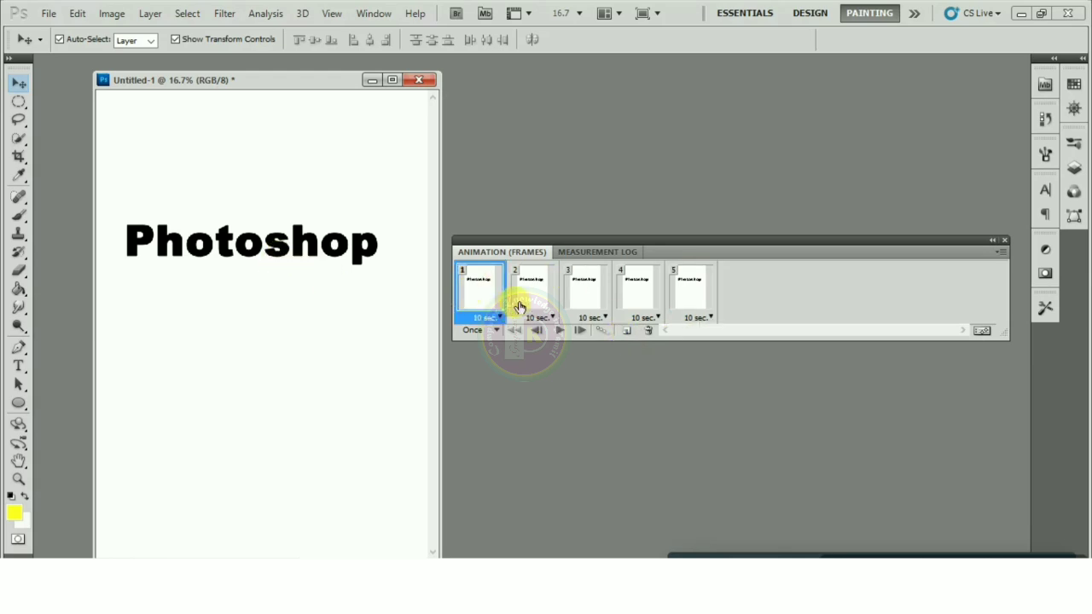
# In frame 2, give the Photoshop text layer a red Color Overlay layer style
pyautogui.click(543, 292)
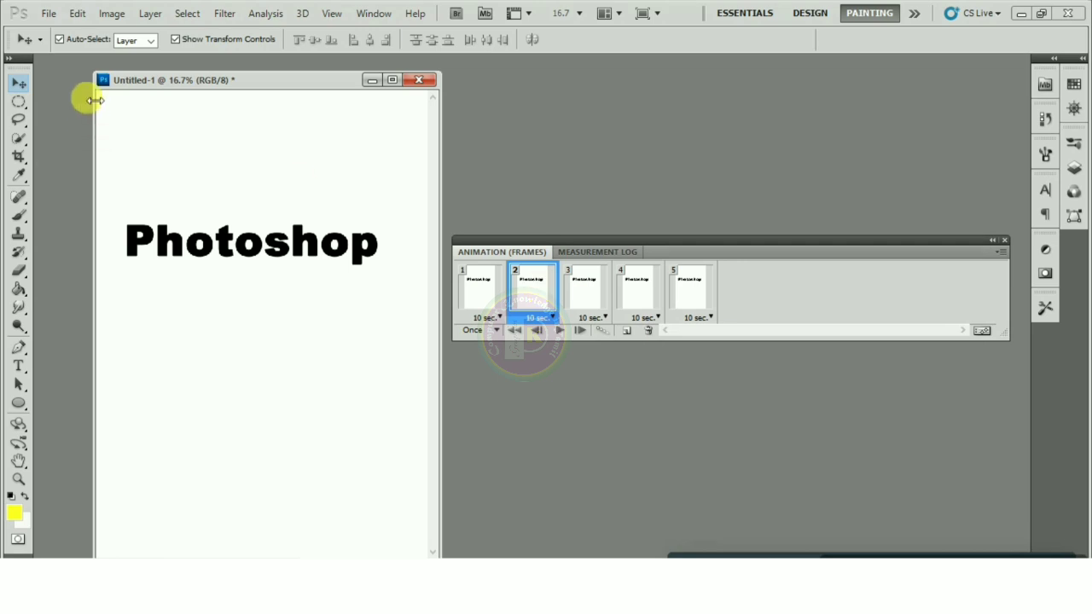
pyautogui.click(177, 247)
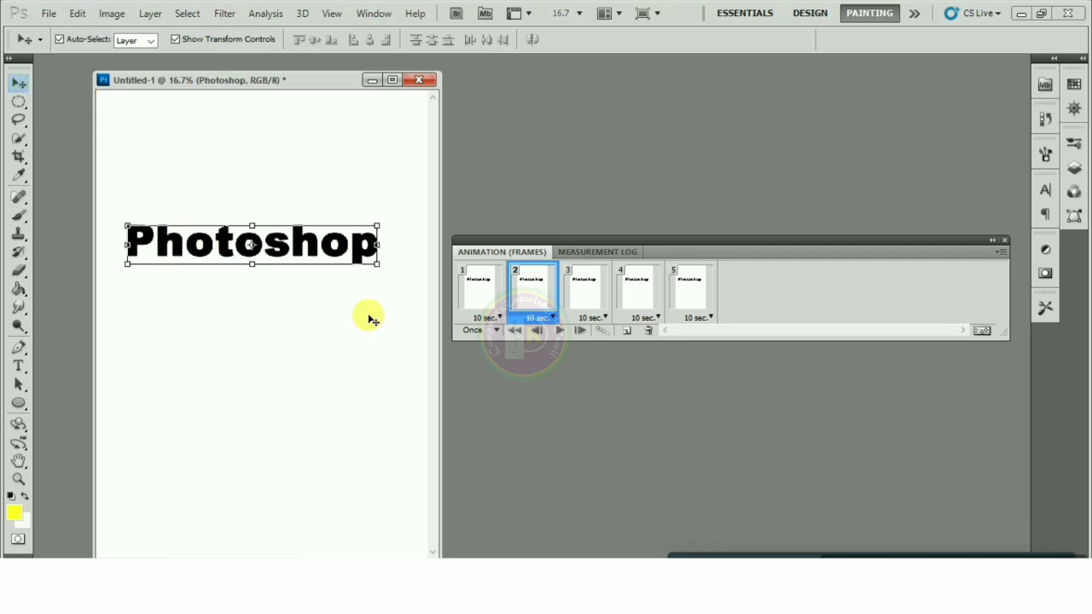
pyautogui.click(150, 13)
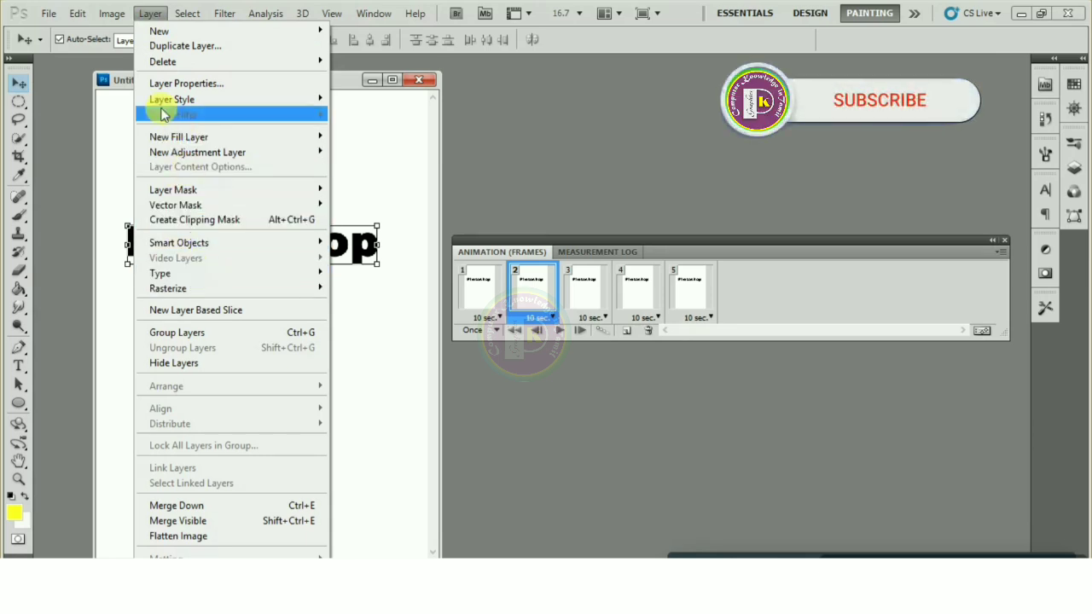
pyautogui.moveTo(163, 101)
pyautogui.click(373, 215)
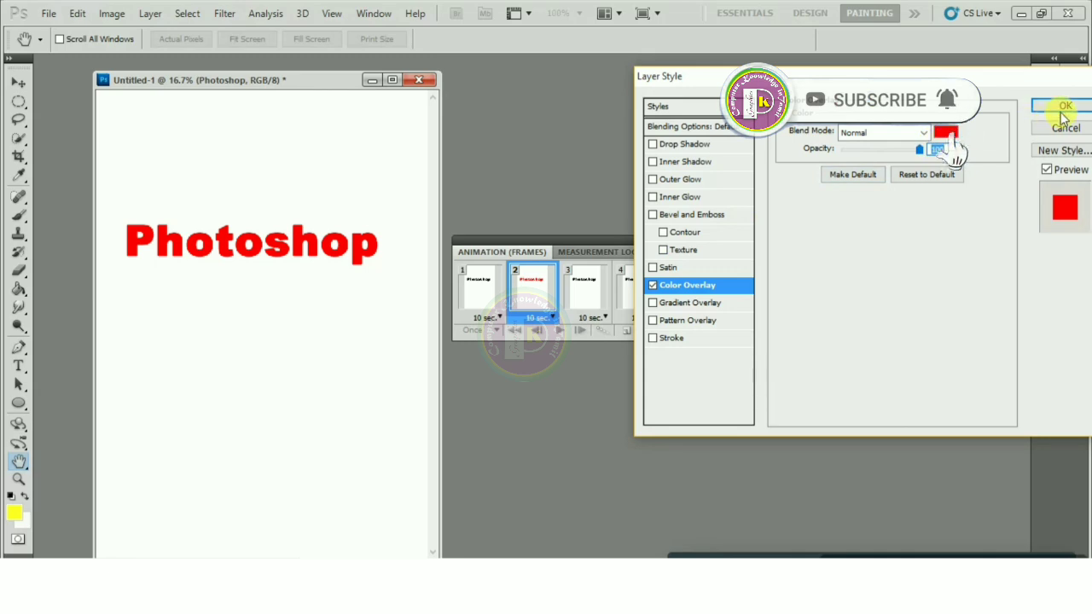
pyautogui.click(1062, 106)
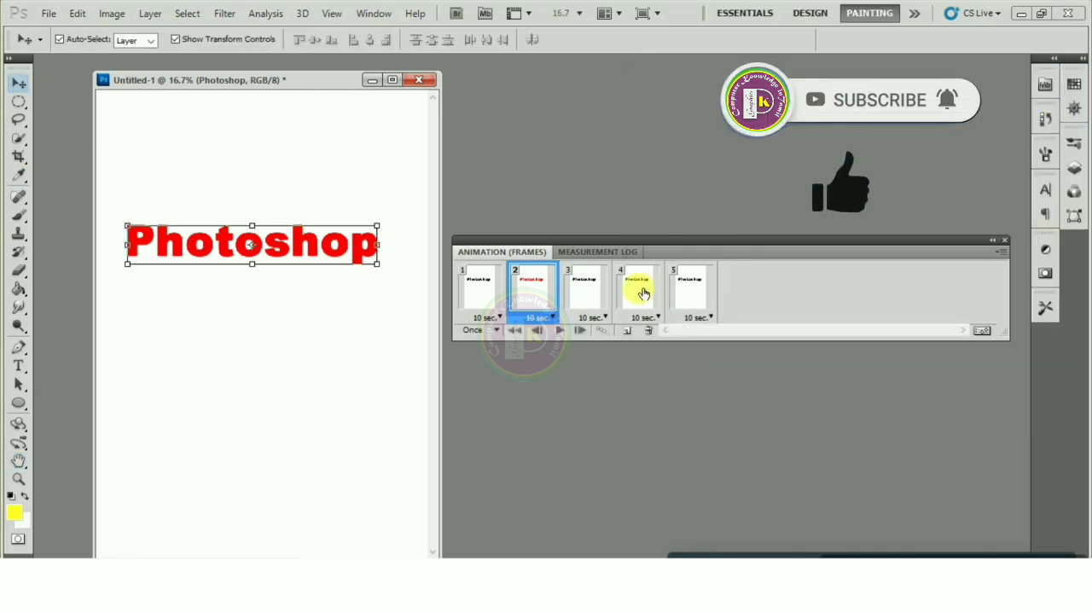
pyautogui.click(583, 282)
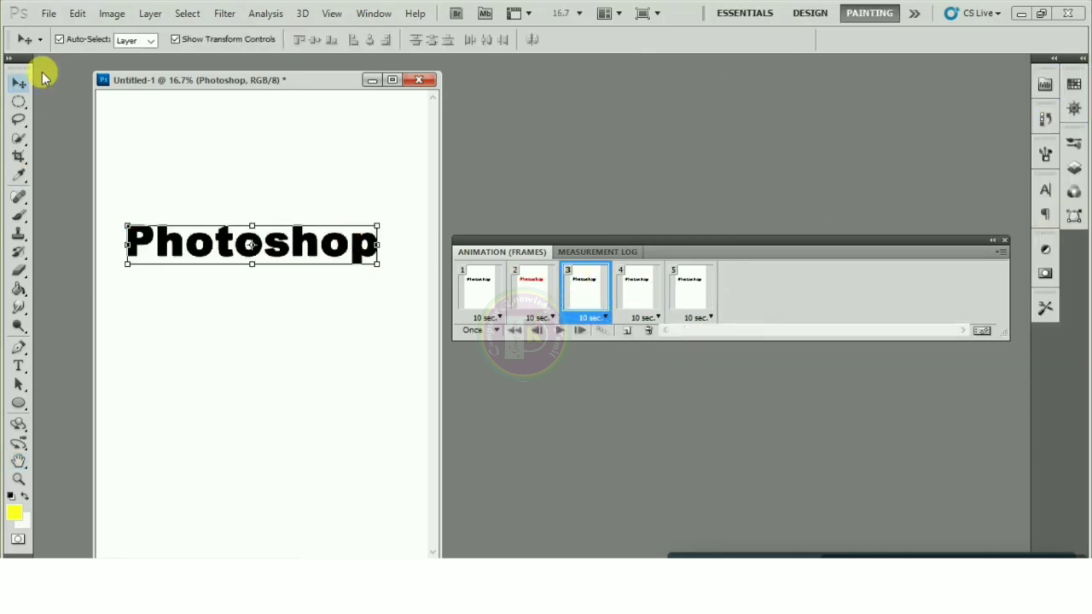
# Give frame 3's text a blue (#0012ff) Color Overlay
pyautogui.click(147, 15)
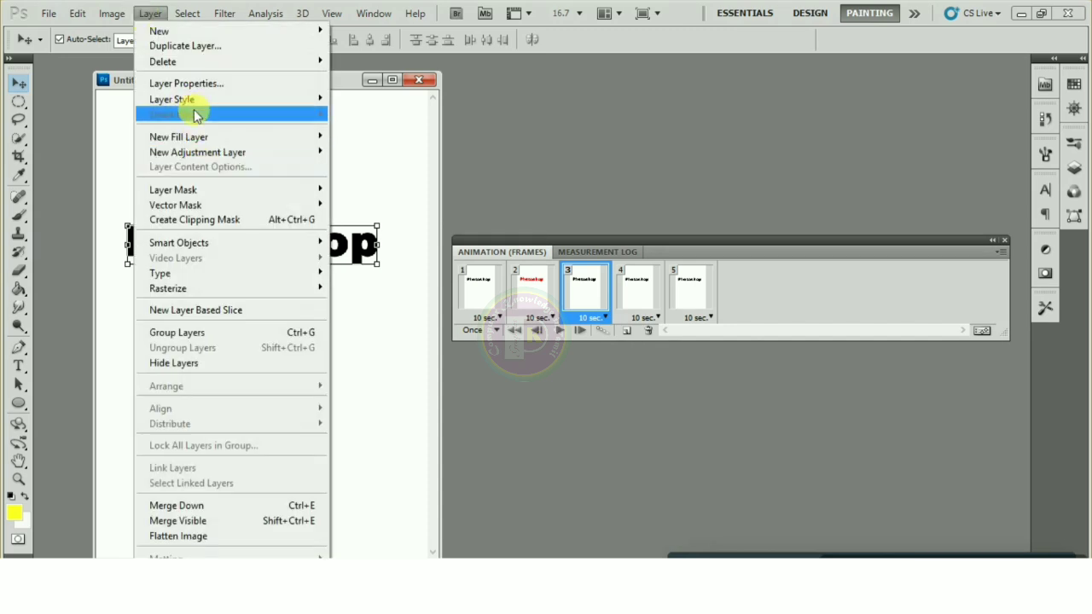
pyautogui.moveTo(196, 99)
pyautogui.click(383, 211)
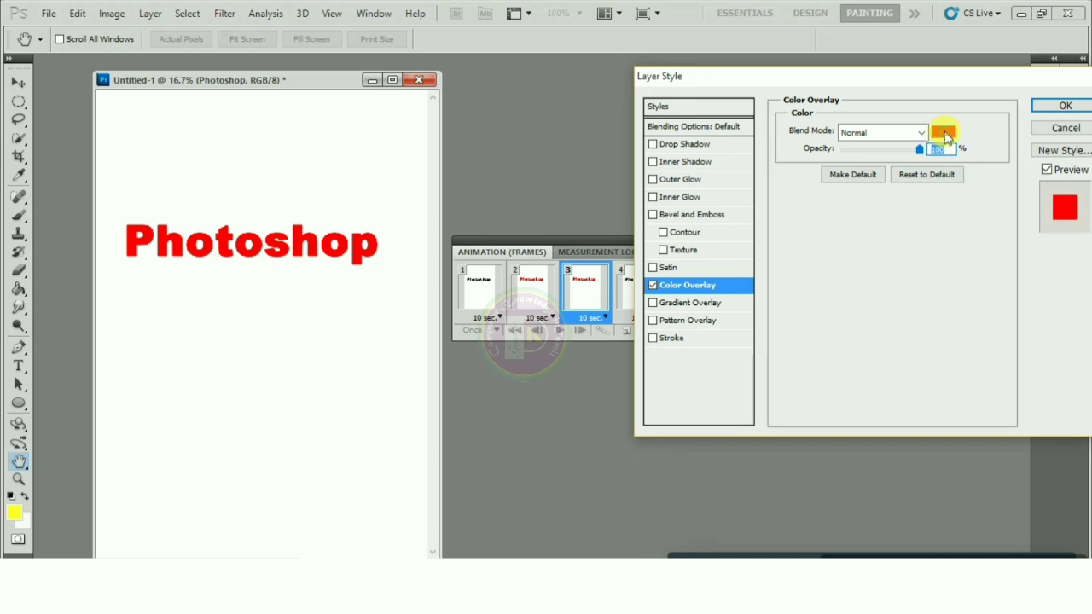
pyautogui.click(944, 134)
pyautogui.click(829, 147)
pyautogui.click(791, 89)
pyautogui.click(962, 68)
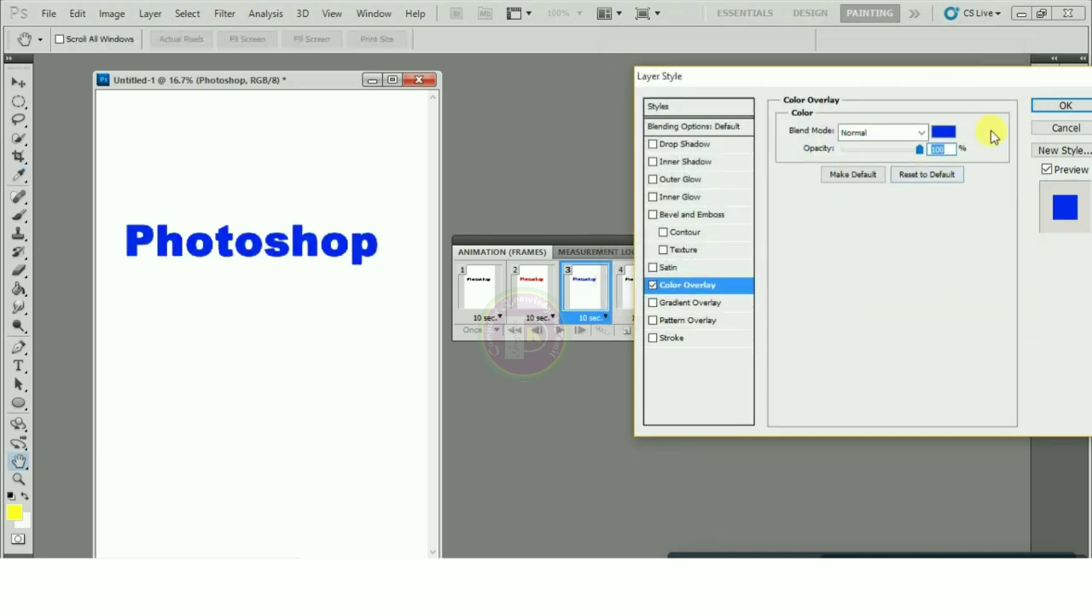
pyautogui.click(1066, 107)
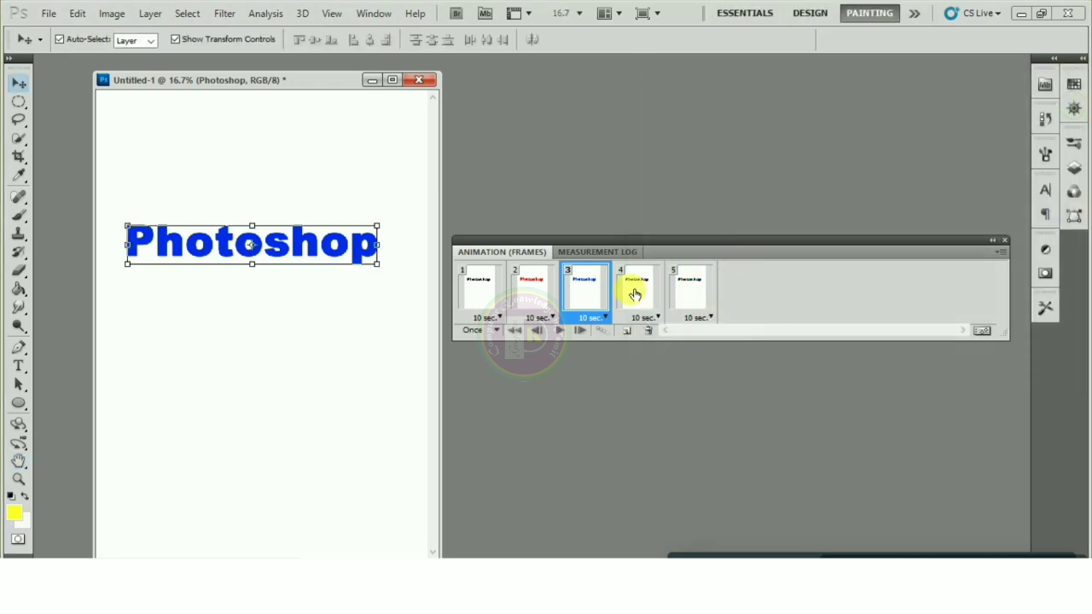
pyautogui.click(634, 295)
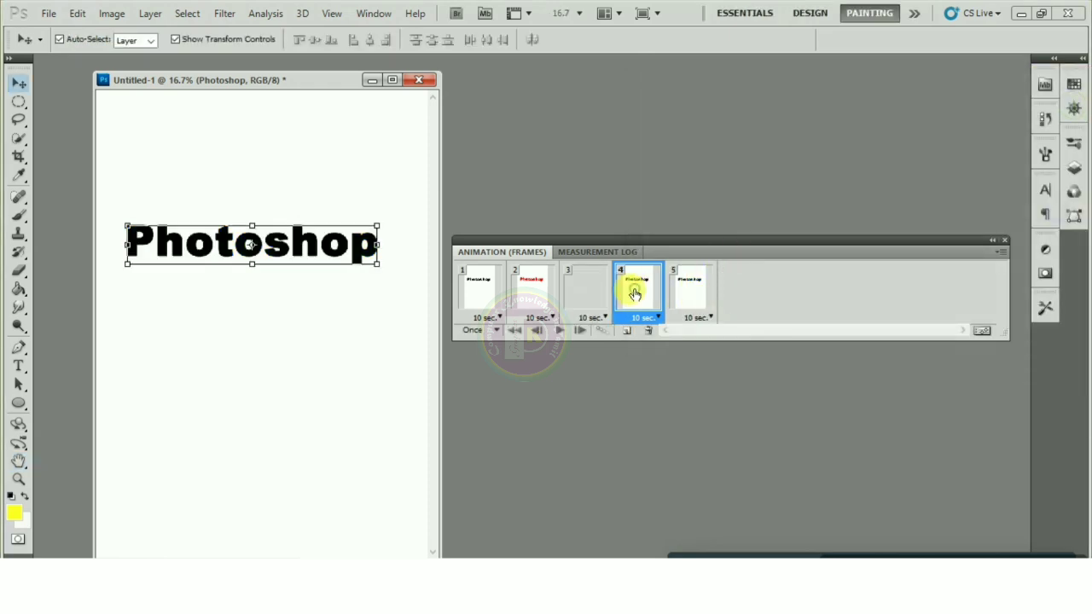
# Give frame 4's text a green (#37bd13) Color Overlay
pyautogui.click(145, 14)
pyautogui.moveTo(176, 100)
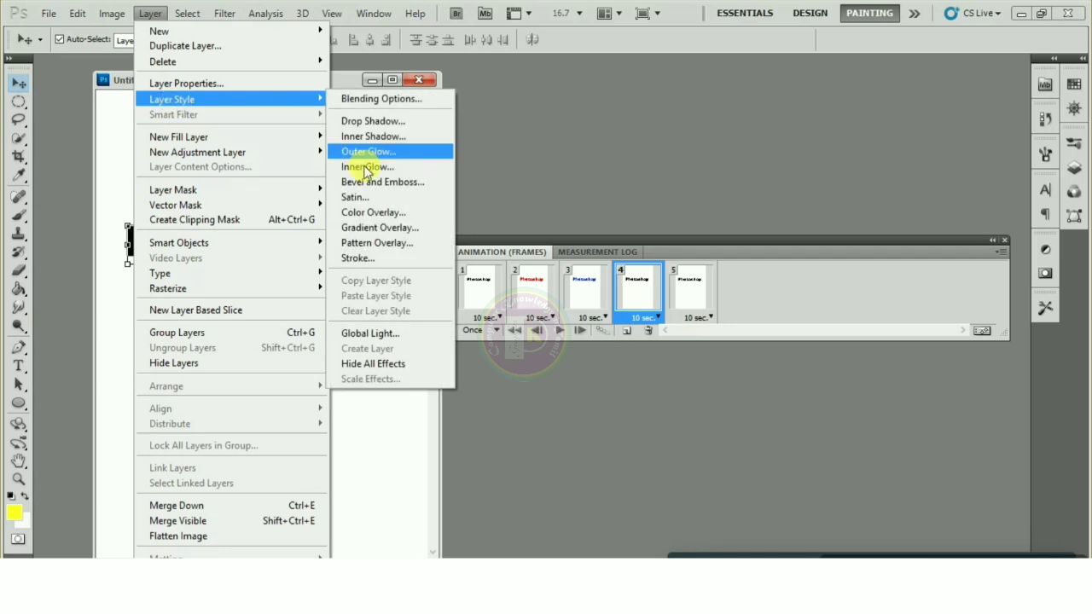
pyautogui.click(377, 213)
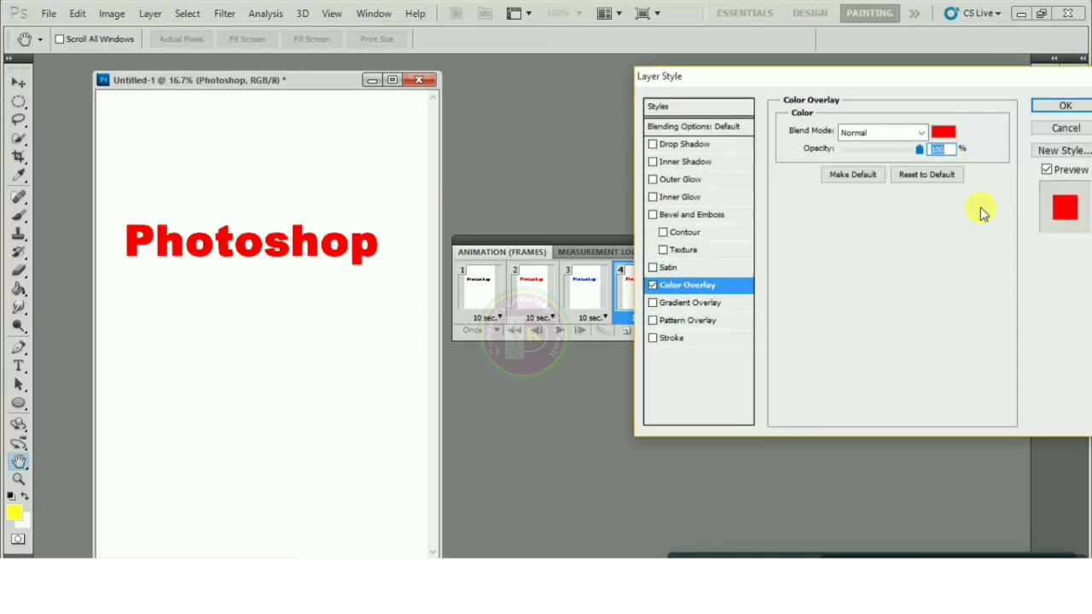
pyautogui.click(947, 135)
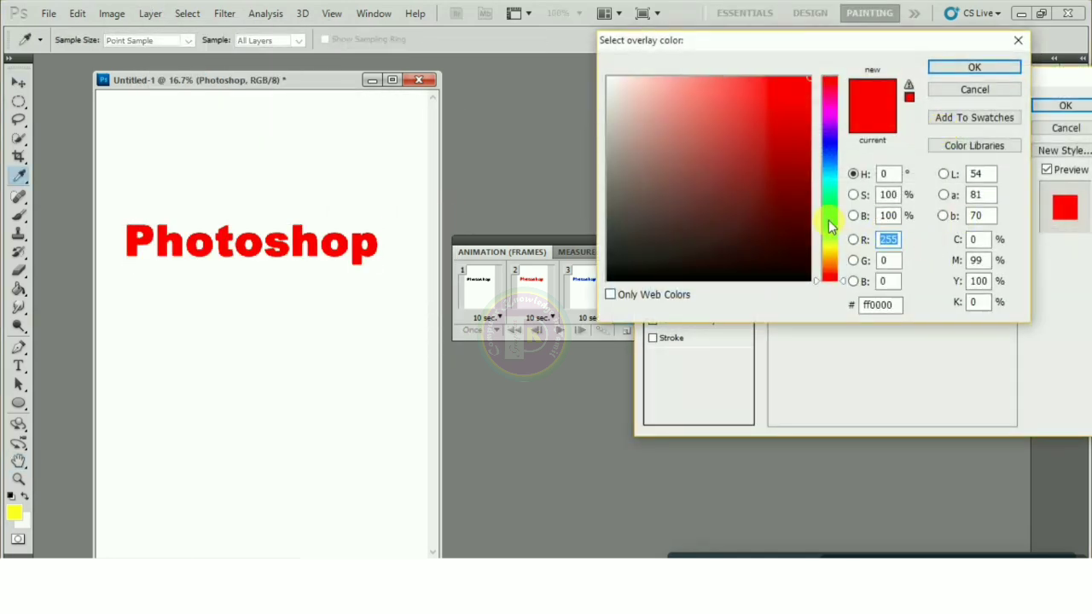
pyautogui.click(830, 220)
pyautogui.click(789, 129)
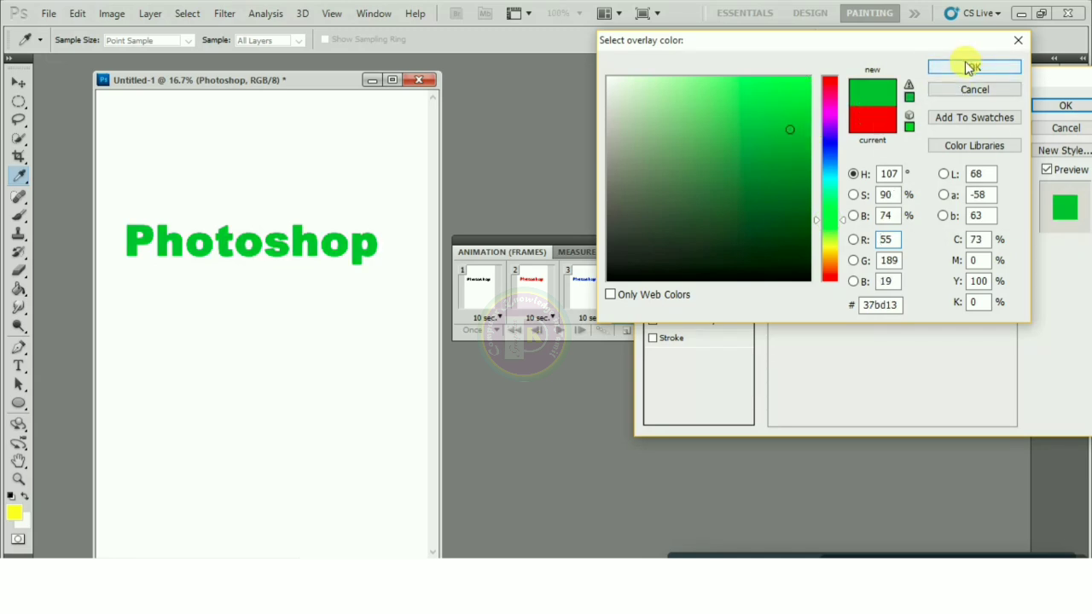
pyautogui.click(964, 68)
pyautogui.click(1057, 106)
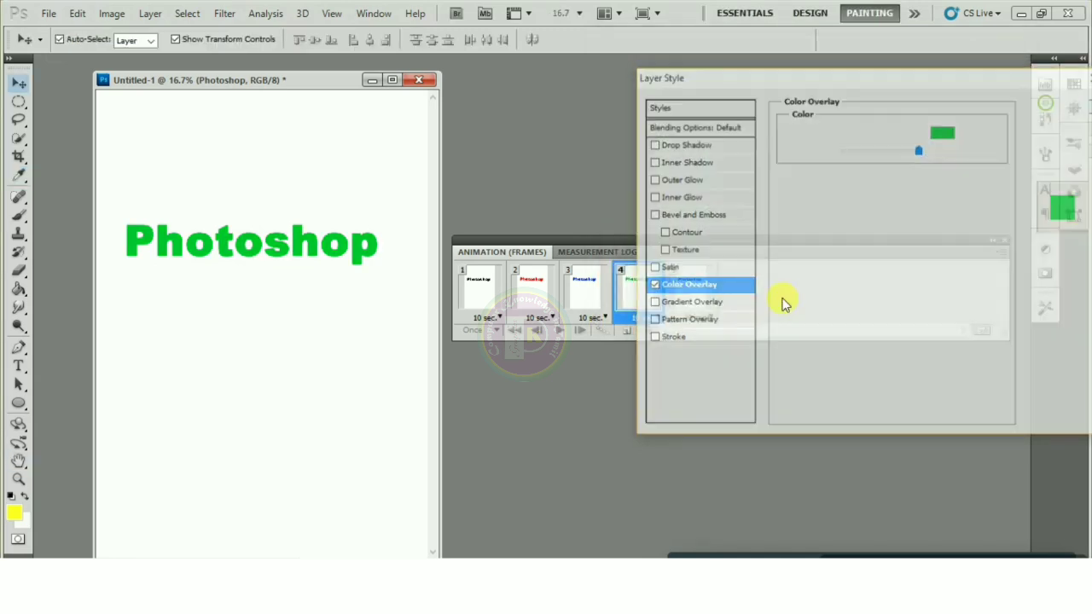
pyautogui.click(693, 290)
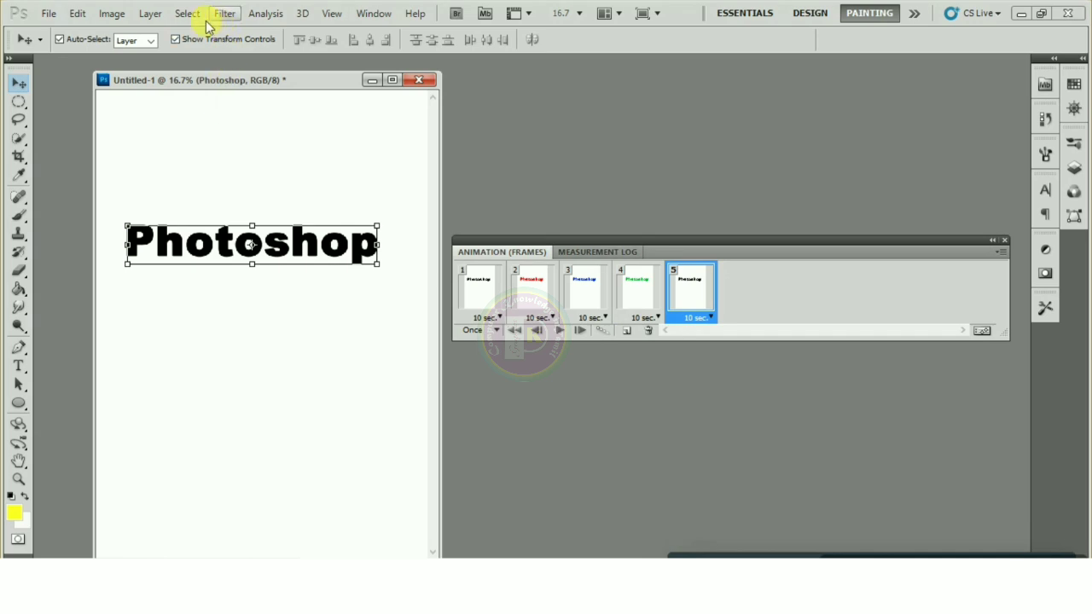
# Apply a magenta (#d610ee) Color Overlay to the text in frame 5
pyautogui.click(166, 15)
pyautogui.moveTo(176, 99)
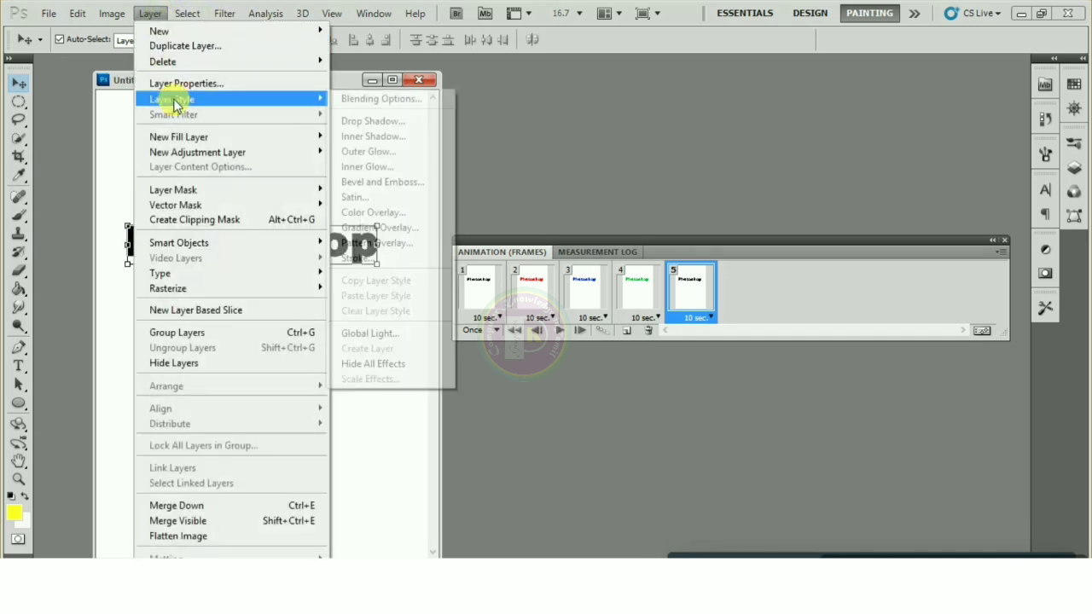
pyautogui.click(367, 211)
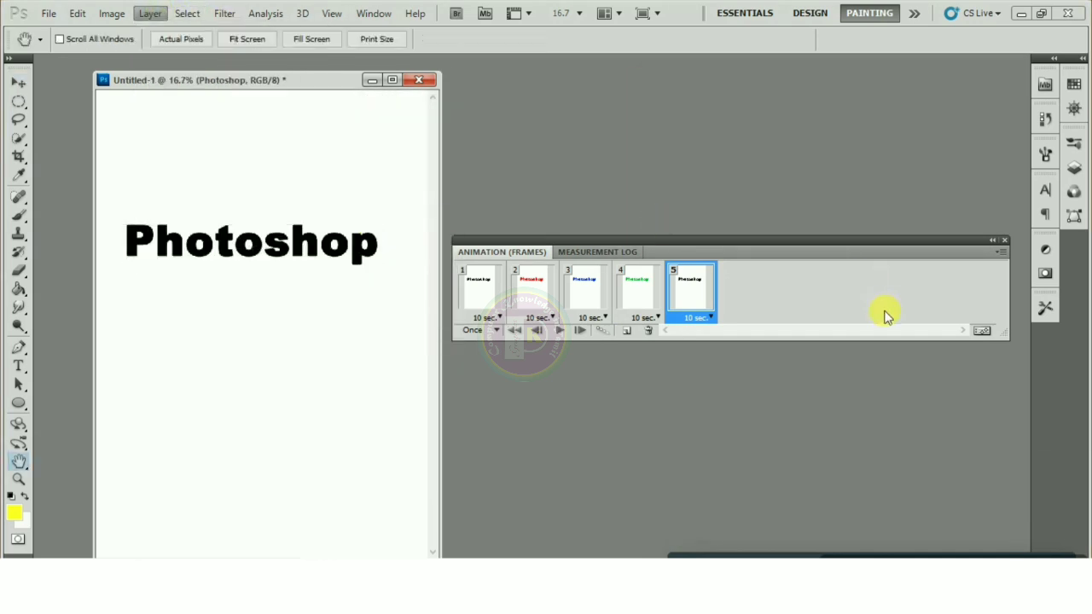
pyautogui.click(936, 139)
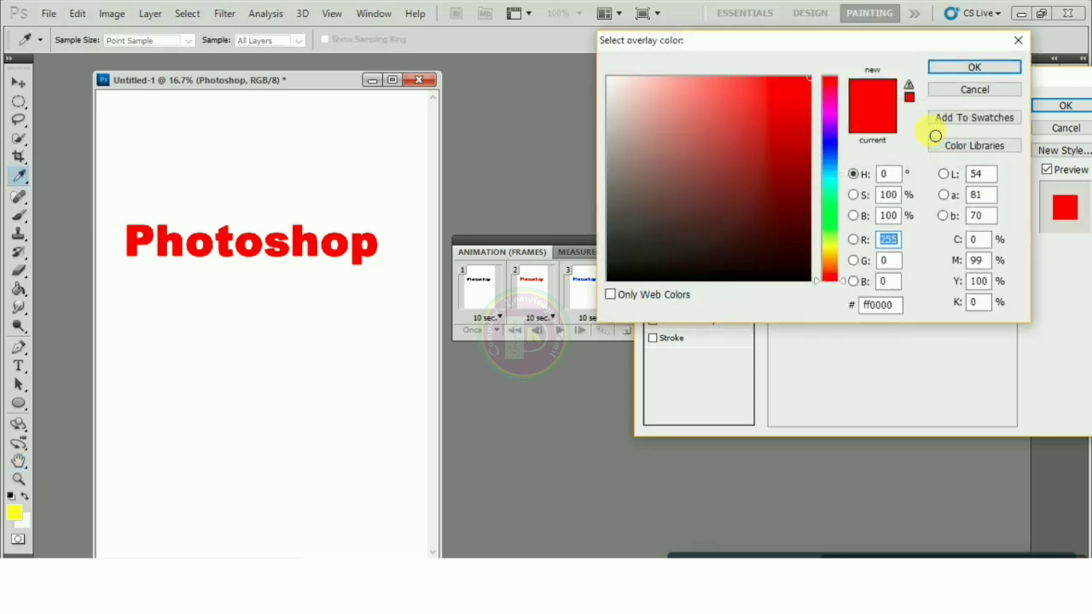
pyautogui.moveTo(831, 107); pyautogui.dragTo(829, 114)
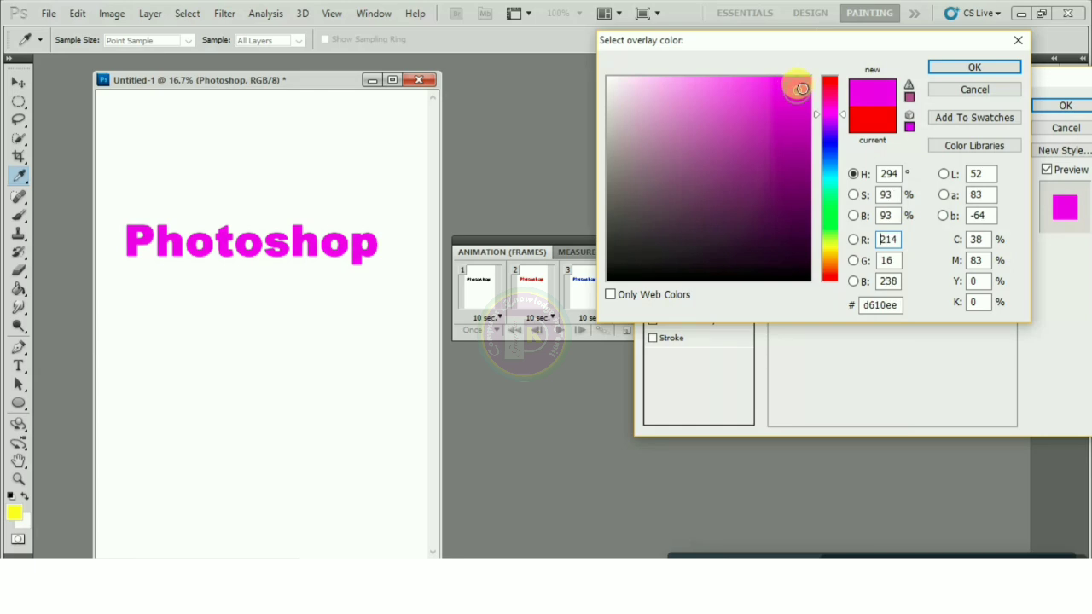
pyautogui.click(964, 70)
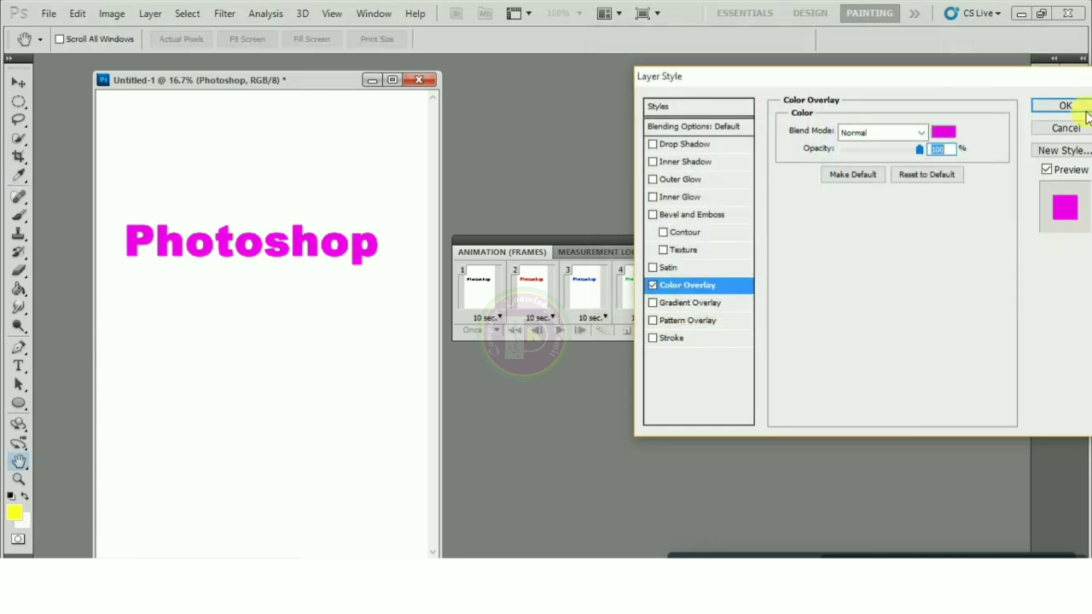
pyautogui.click(1076, 107)
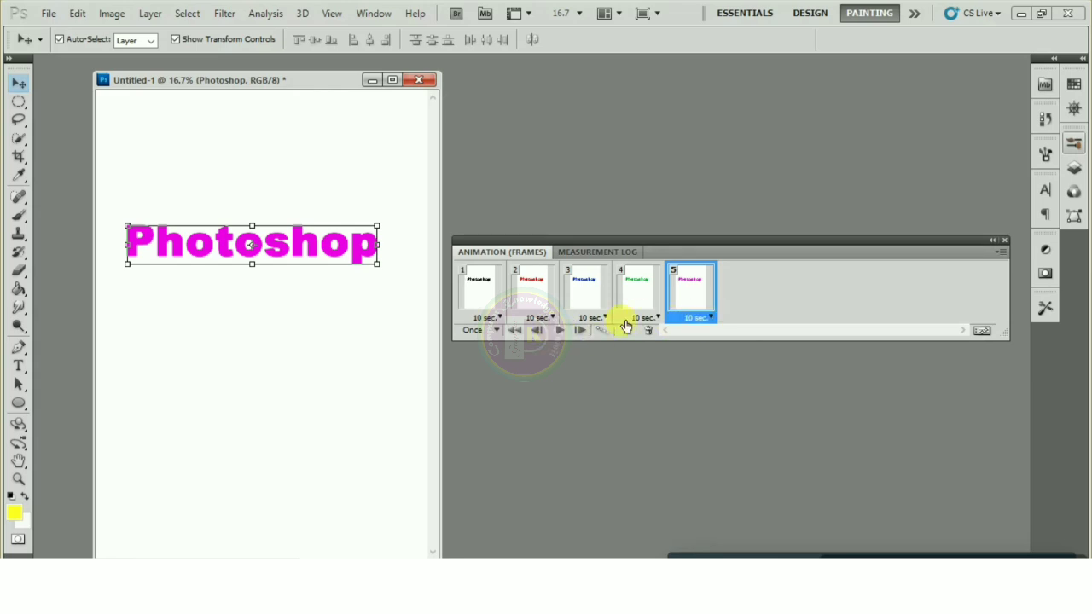
# Set frames 1 through 5 to No delay and play the animation
pyautogui.click(503, 317)
pyautogui.click(496, 325)
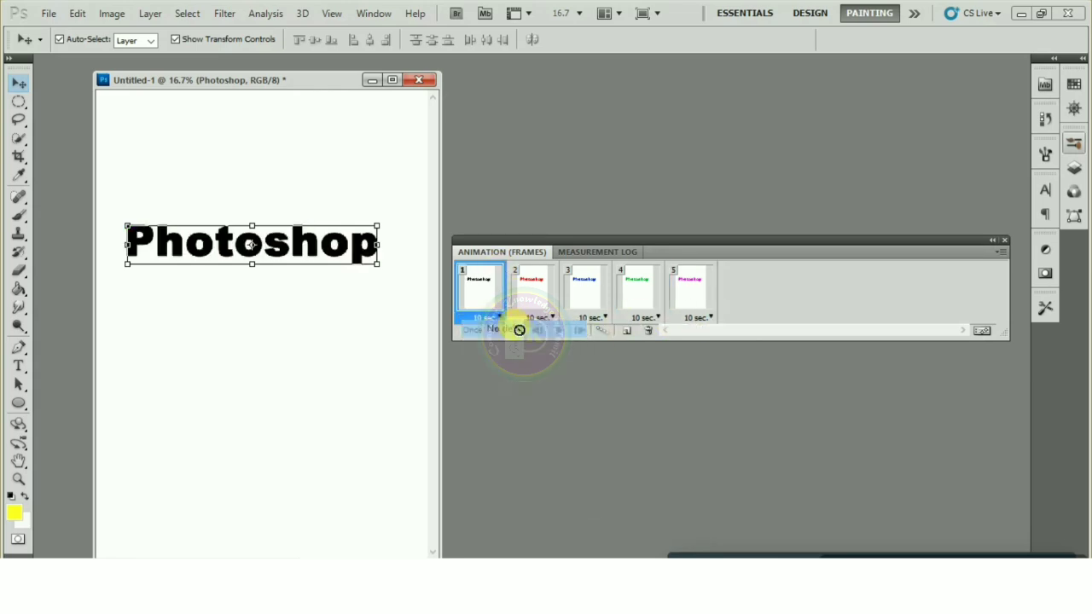
pyautogui.click(542, 317)
pyautogui.click(550, 329)
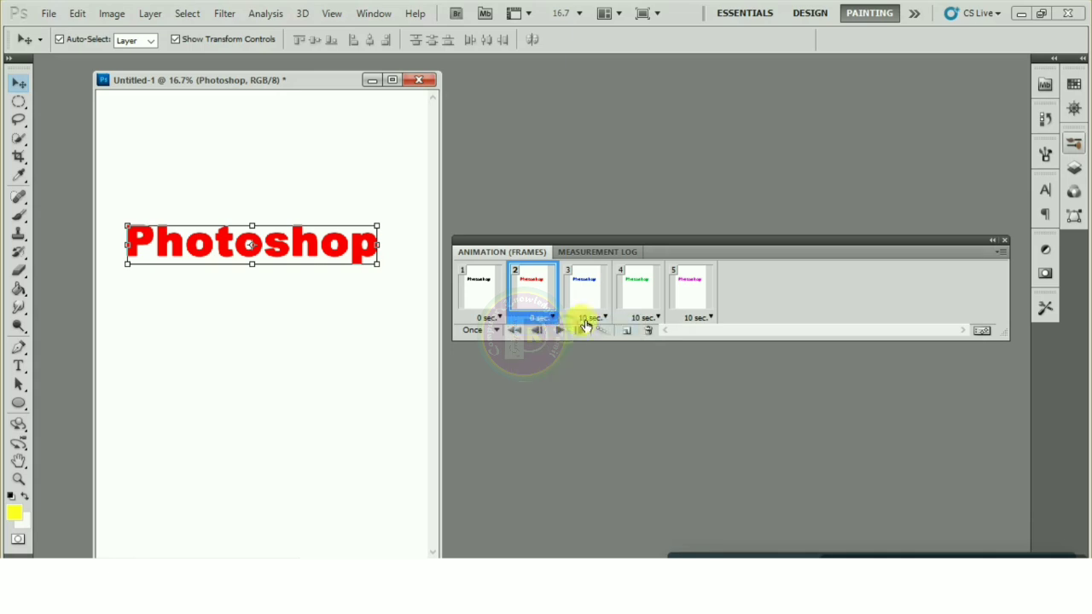
pyautogui.click(595, 319)
pyautogui.click(612, 331)
pyautogui.click(641, 318)
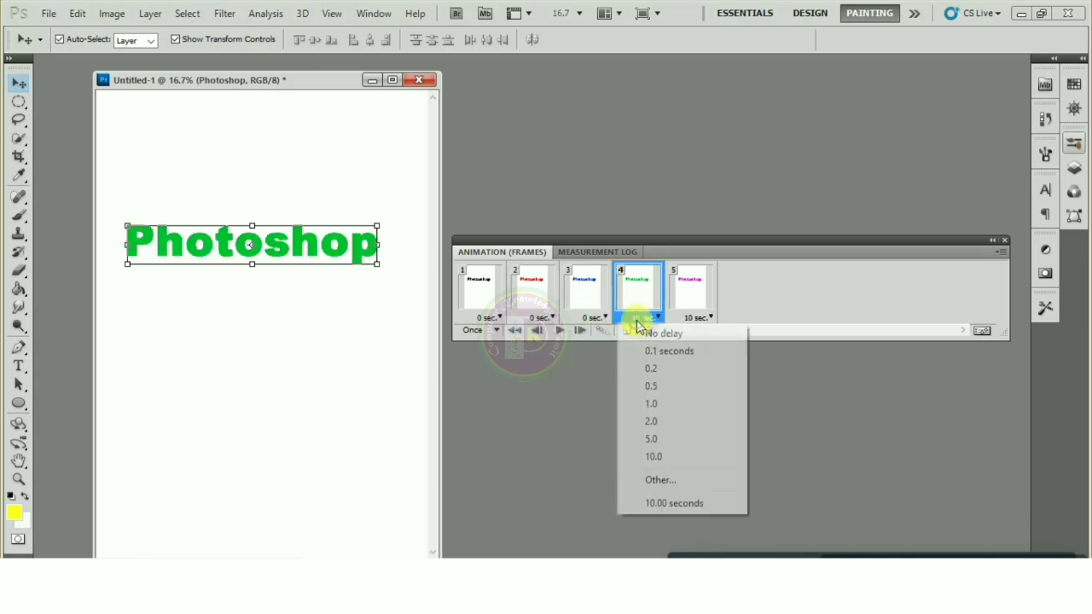
pyautogui.click(663, 334)
pyautogui.click(698, 317)
pyautogui.click(718, 333)
pyautogui.click(561, 332)
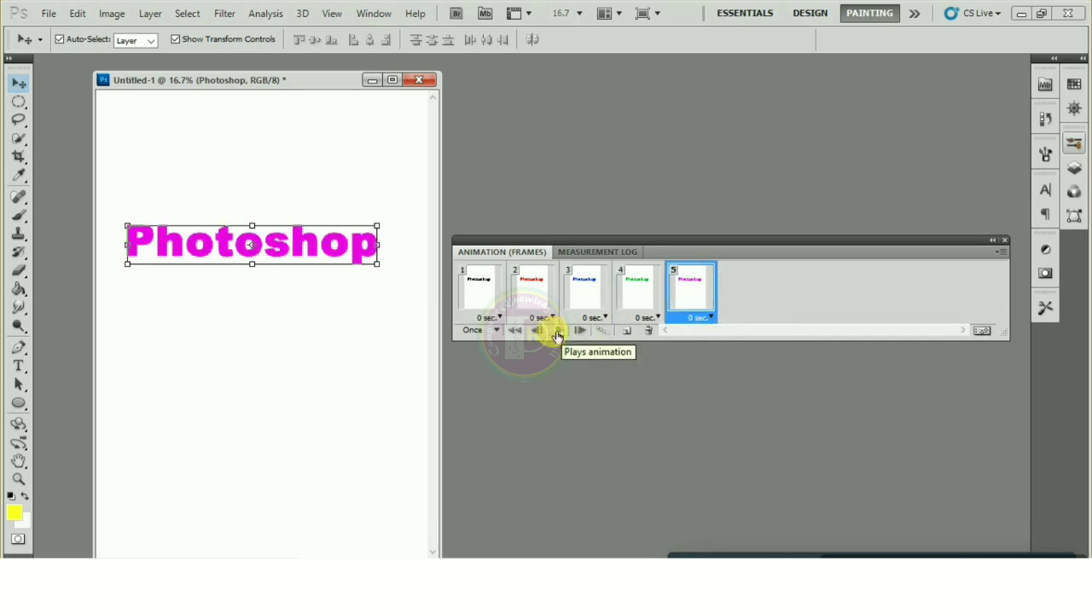
# Set the animation looping to Forever and test it with play and stop
pyautogui.click(476, 332)
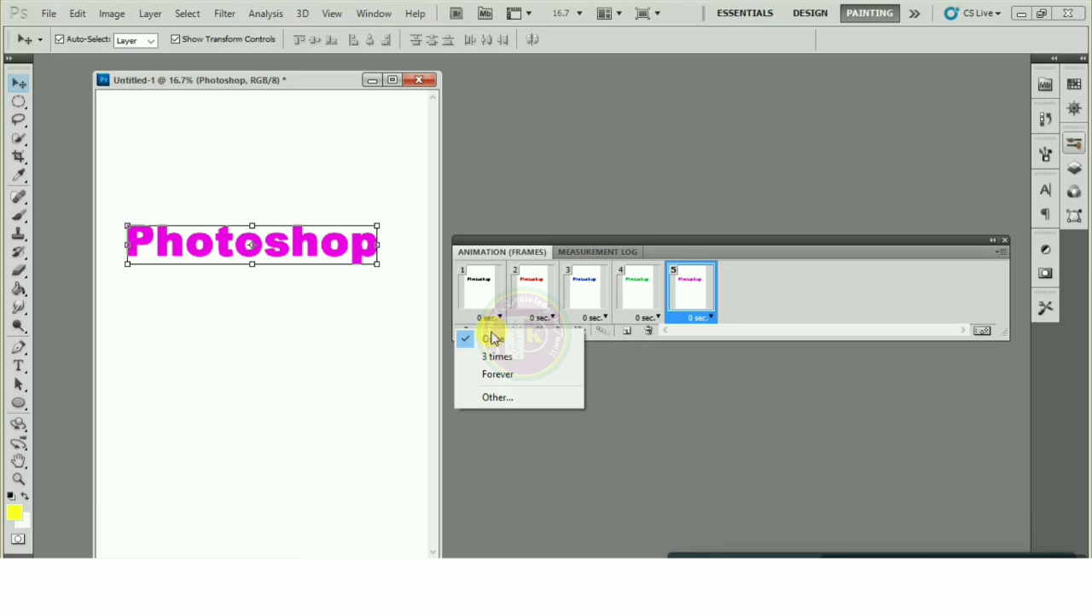
pyautogui.click(498, 374)
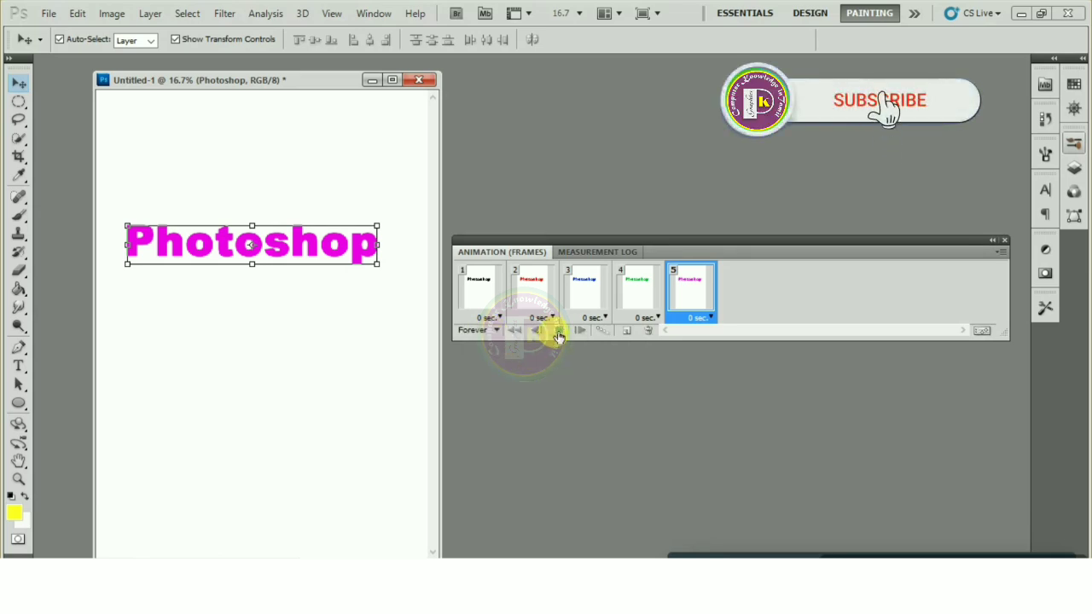
pyautogui.click(558, 332)
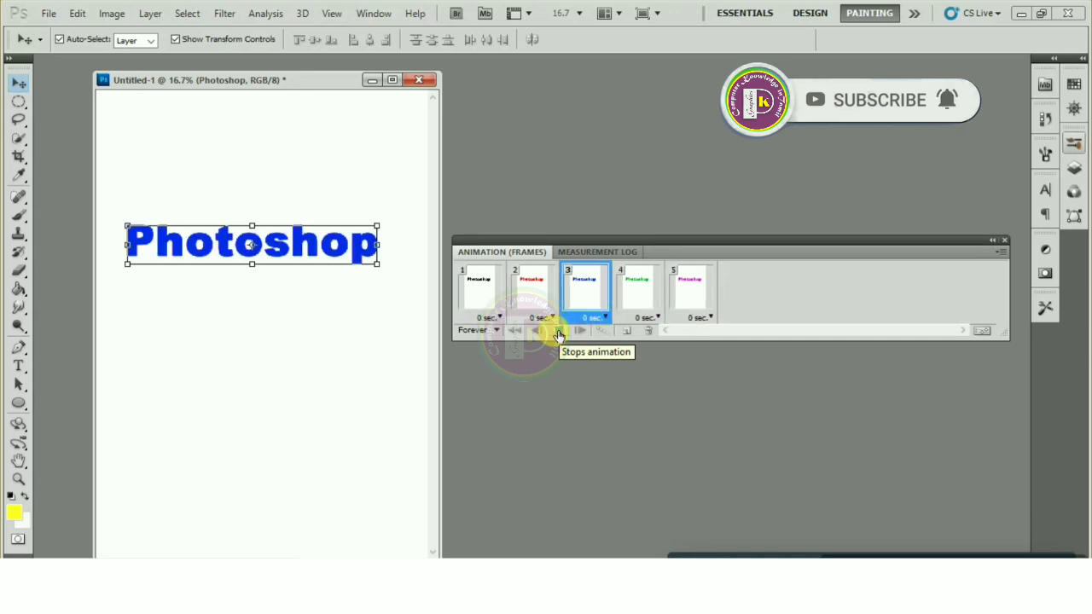
pyautogui.click(559, 333)
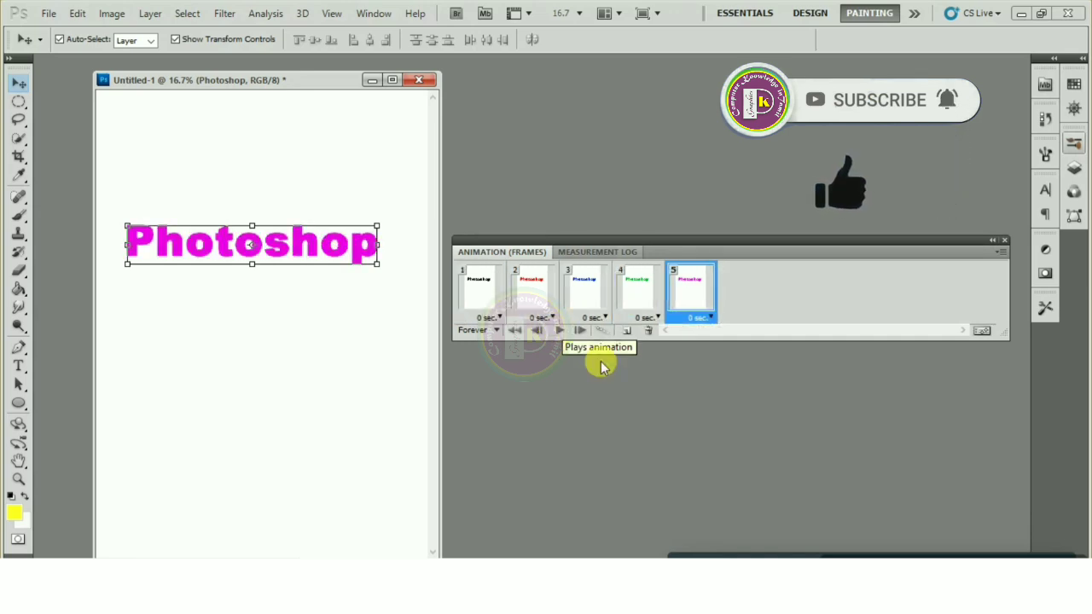
# Trim the canvas around the text based on Bottom Right Pixel Color, then return to the Move tool
pyautogui.click(238, 160)
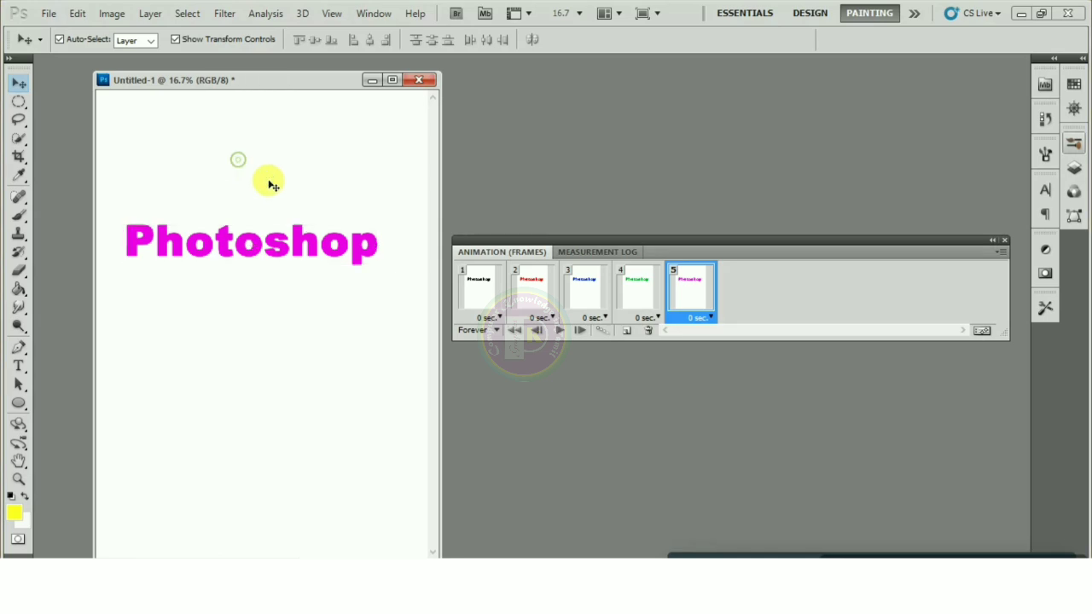
pyautogui.click(111, 13)
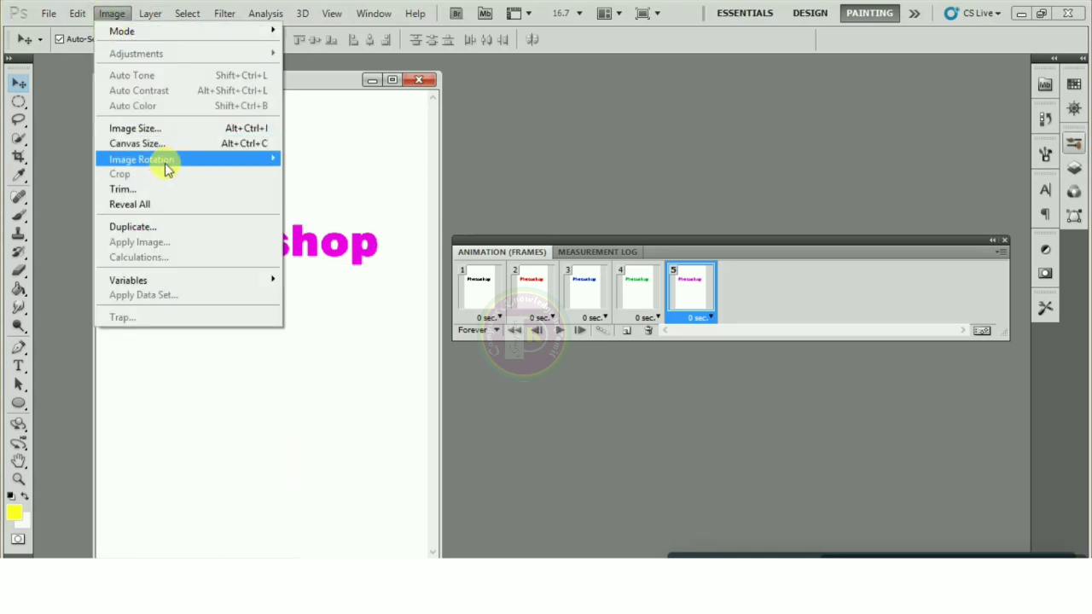
pyautogui.click(156, 189)
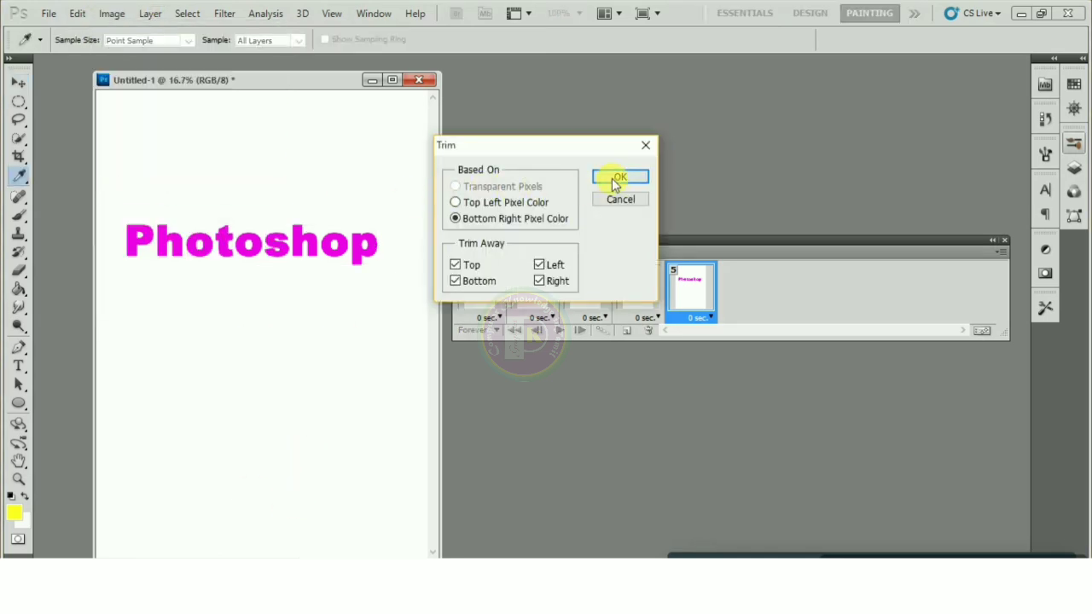
pyautogui.click(617, 178)
pyautogui.press('v')
pyautogui.click(209, 80)
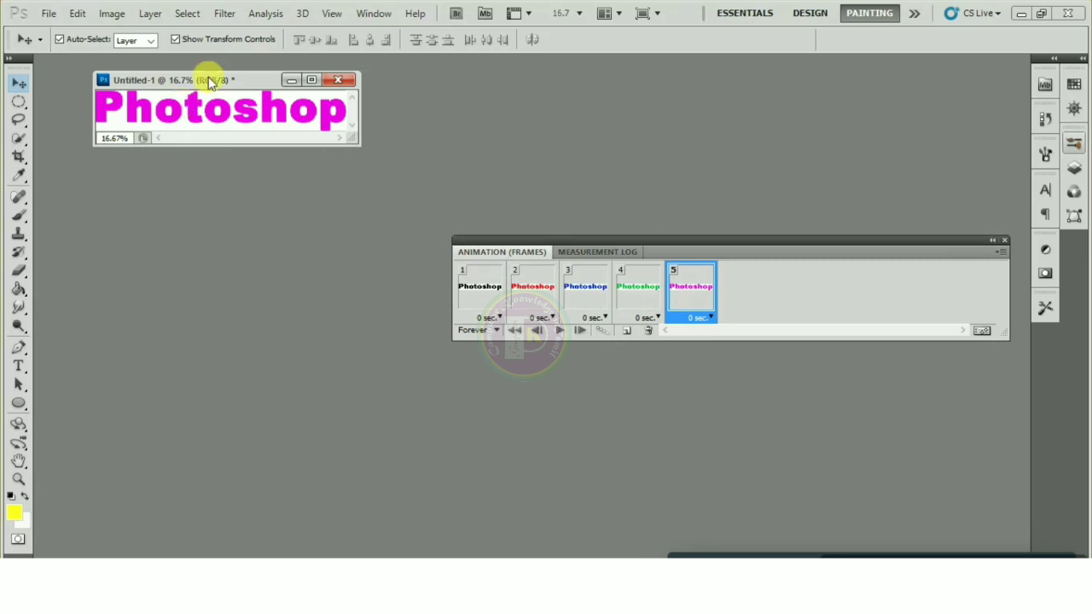
# Play the trimmed animation through black, red, blue, green and magenta, stop it, then bring up the File menu
pyautogui.click(559, 332)
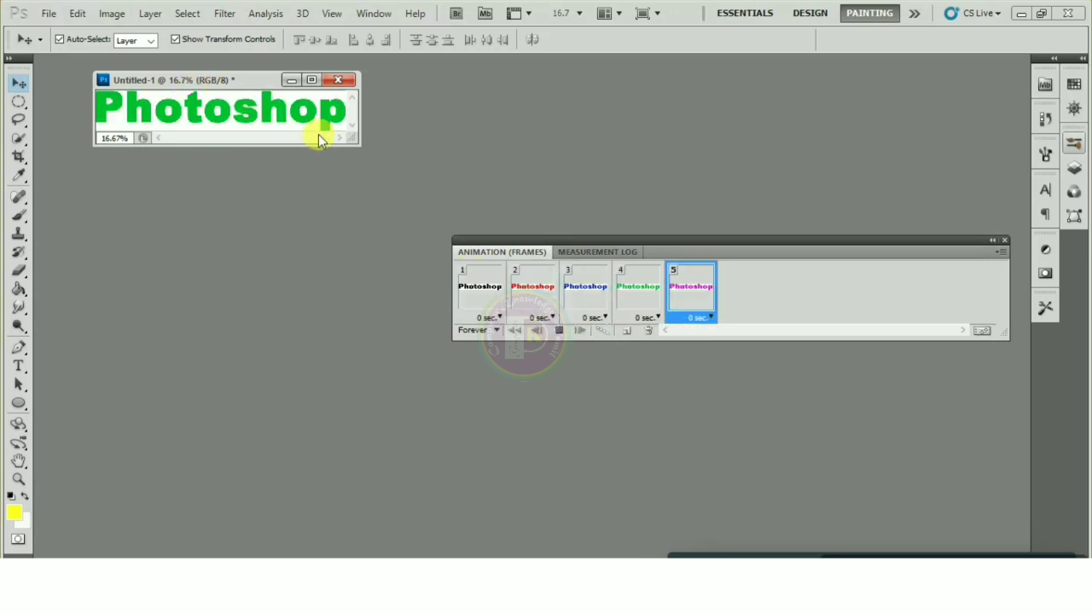
pyautogui.moveTo(230, 83); pyautogui.dragTo(235, 88)
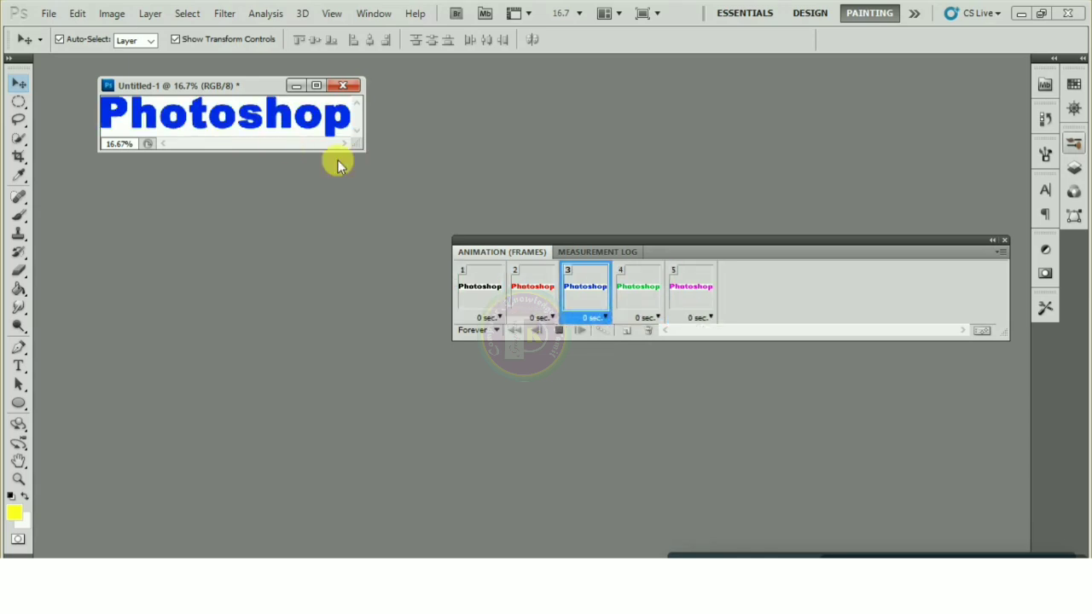
pyautogui.click(559, 331)
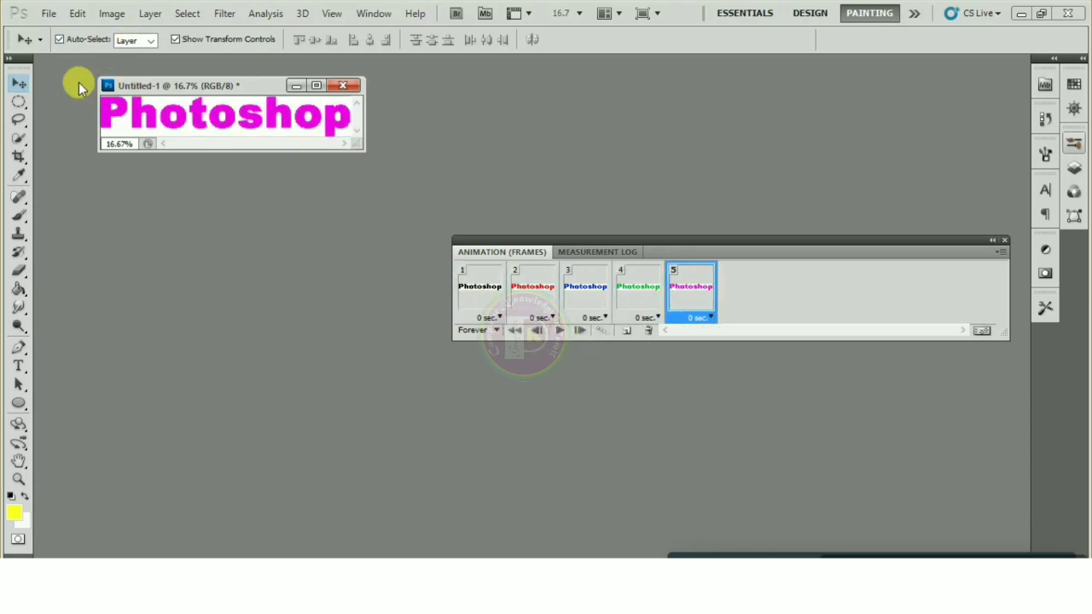
pyautogui.click(108, 89)
pyautogui.click(43, 17)
pyautogui.click(48, 13)
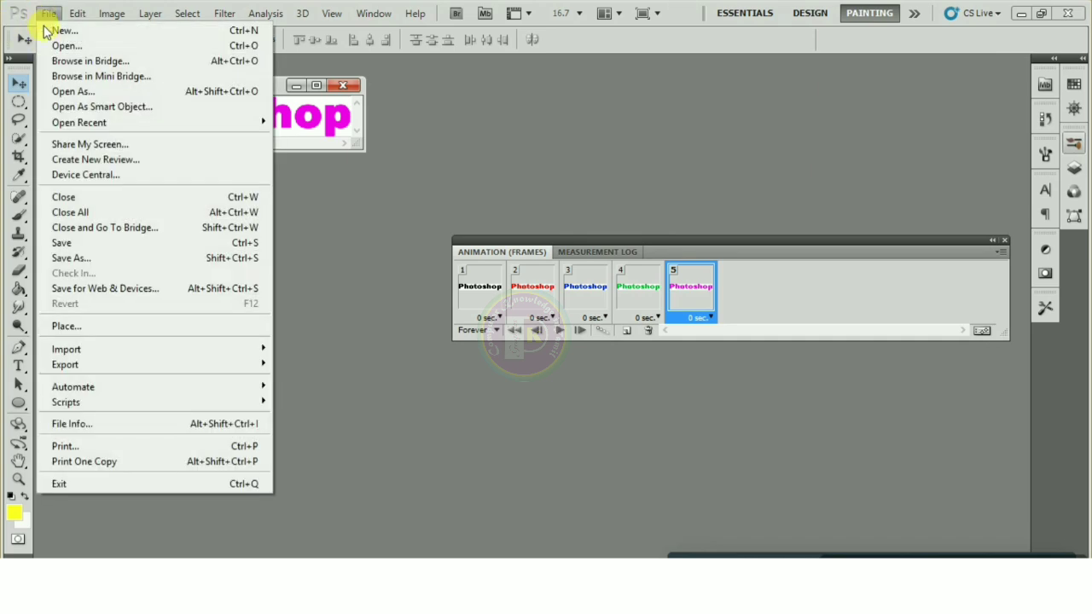
# In Save for Web & Devices, keep the GIF 128 No Dither format and preview the looping animation
pyautogui.click(86, 290)
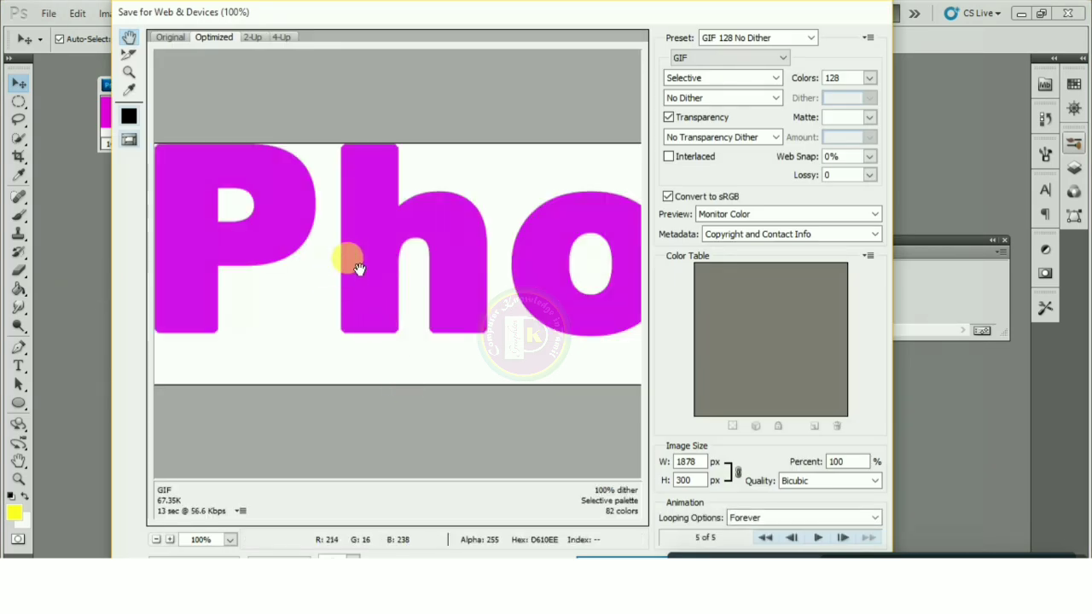
pyautogui.click(706, 58)
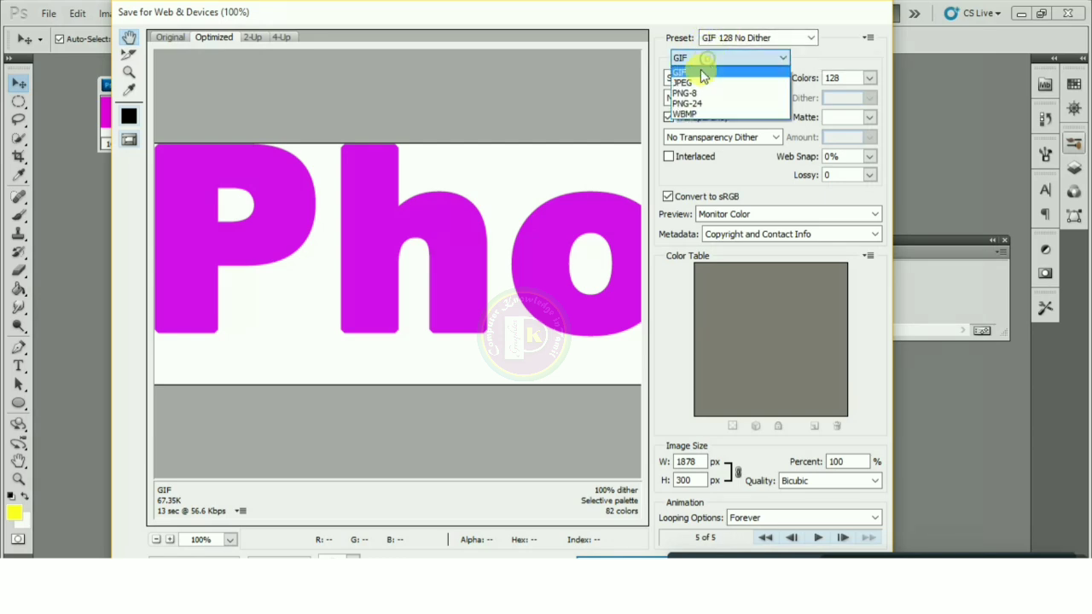
pyautogui.click(695, 72)
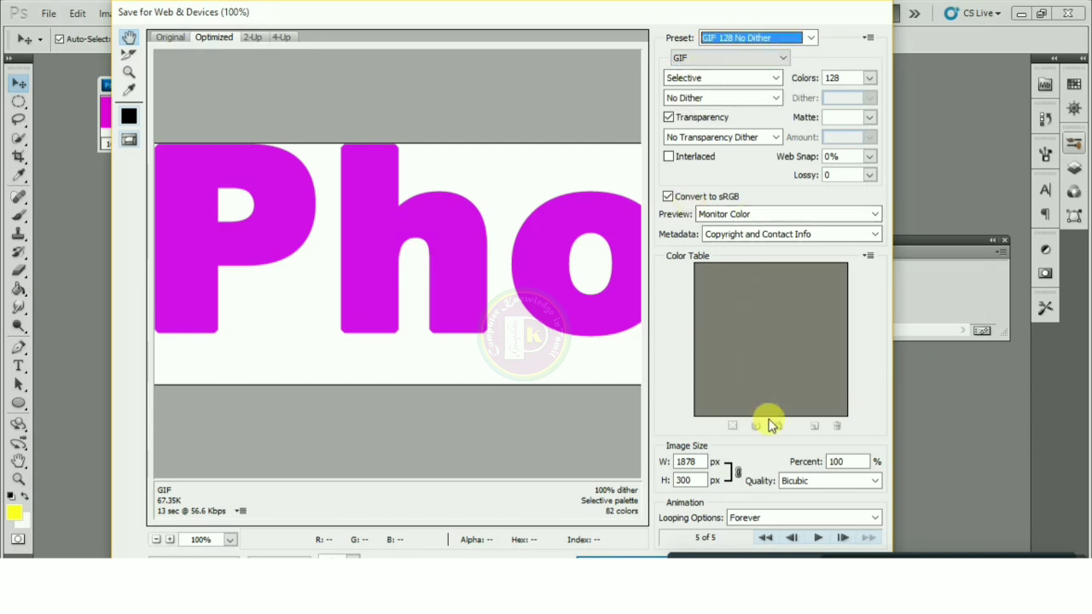
pyautogui.click(816, 537)
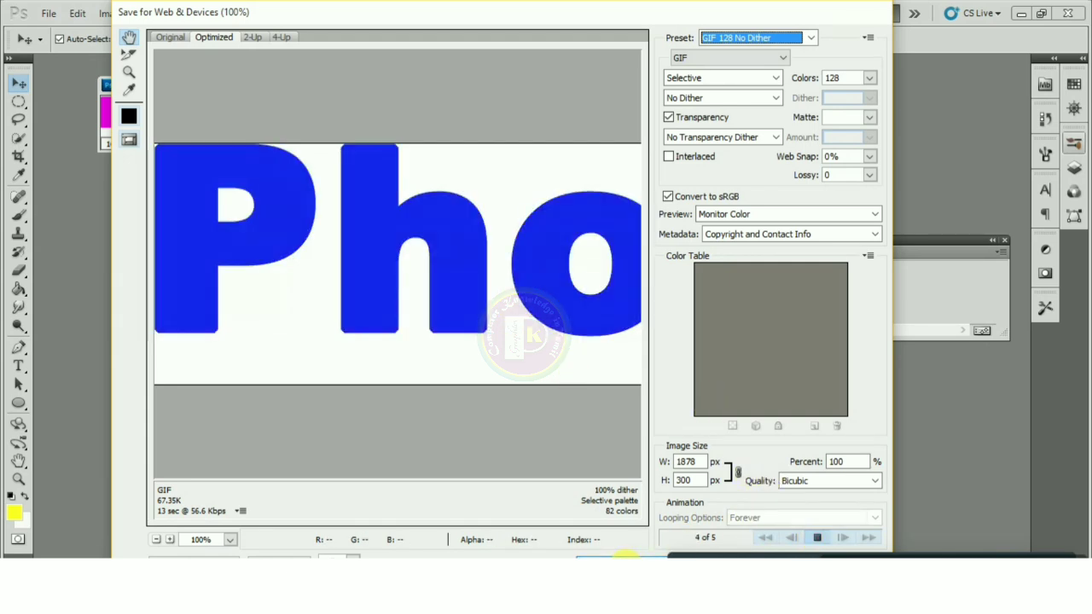
# Stop the preview and bring up the save-file window showing Pictures
pyautogui.click(625, 556)
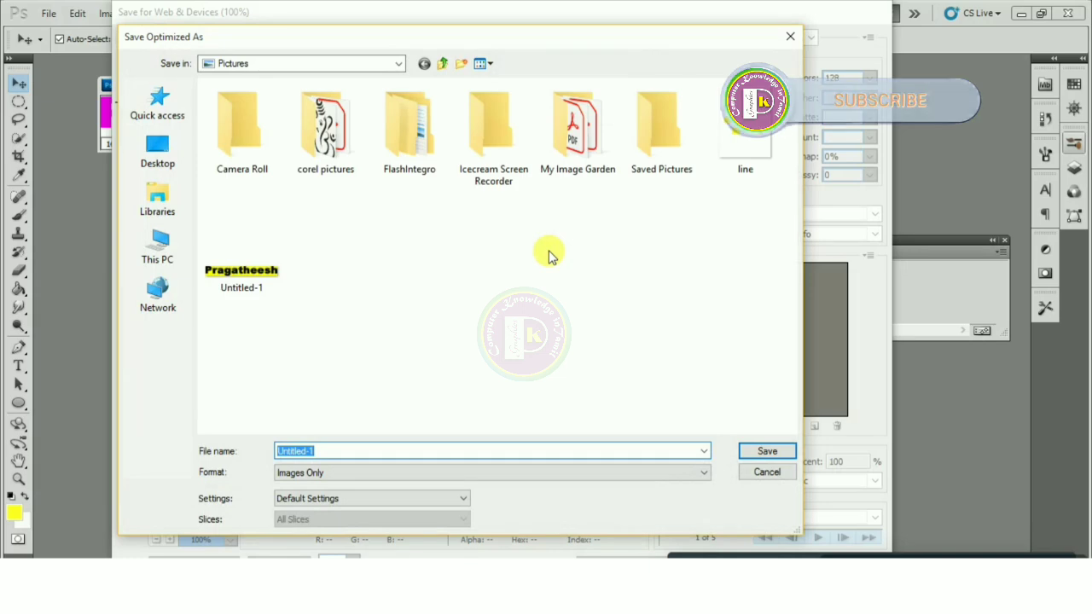
pyautogui.click(789, 36)
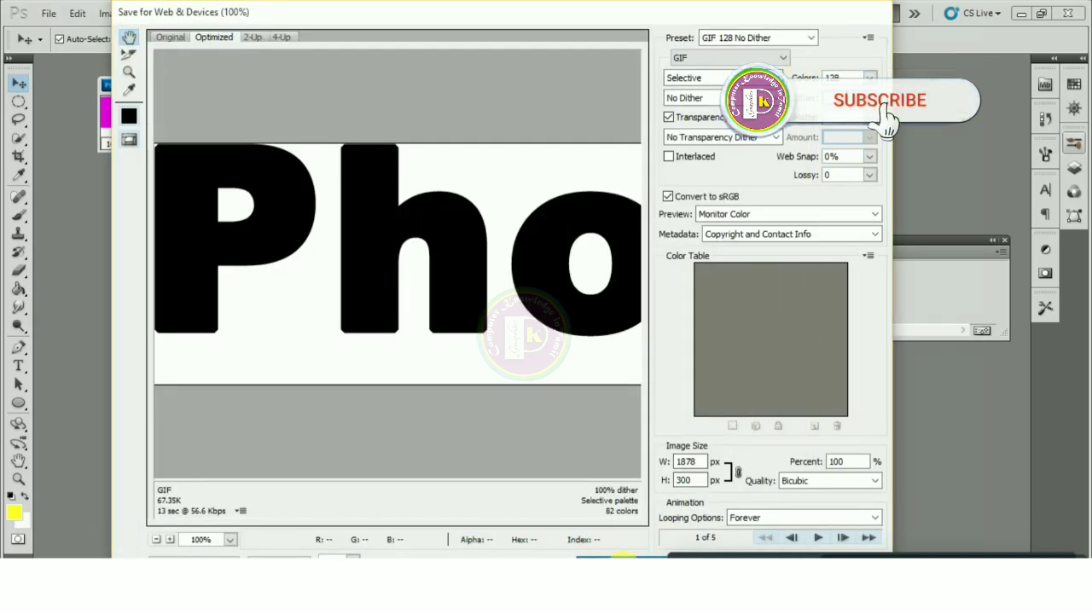
pyautogui.click(625, 556)
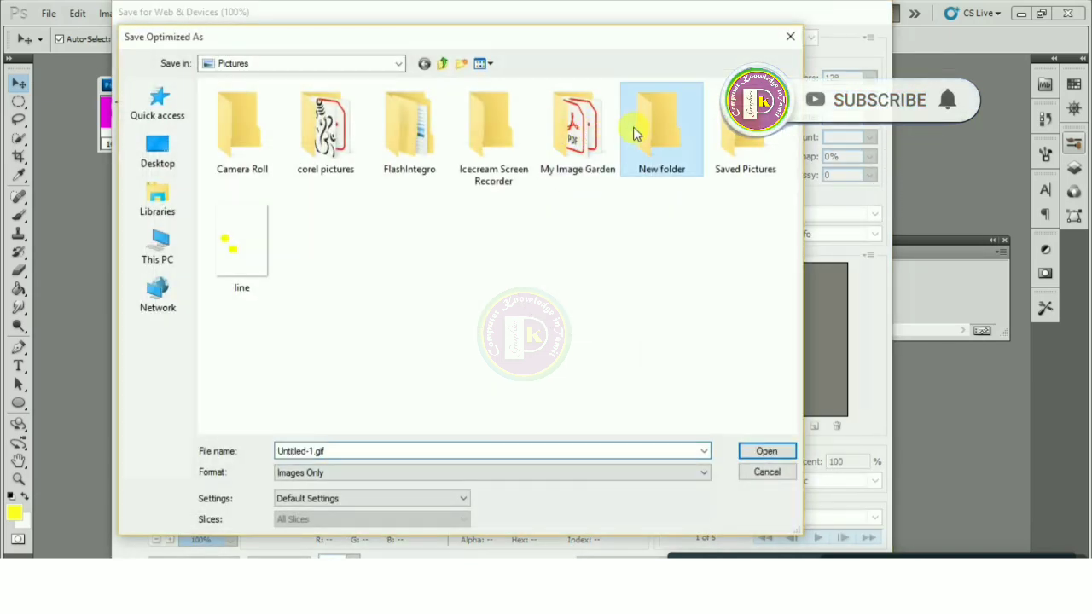
# Save the GIF as 'photo' in Pictures\New folder, then open it for viewing in Photos
pyautogui.doubleClick(645, 119)
pyautogui.doubleClick(334, 450)
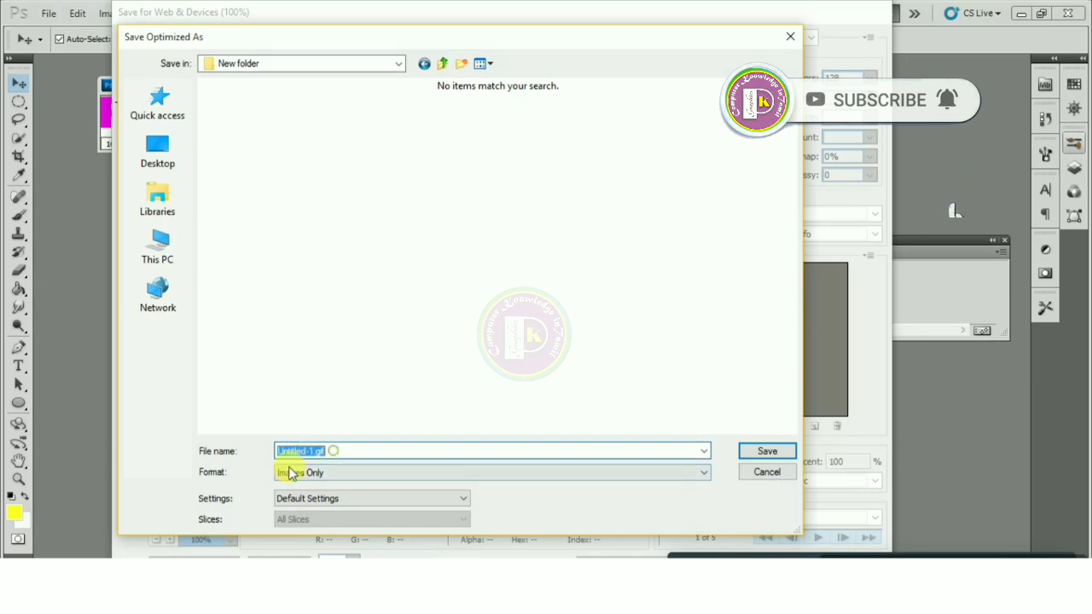
pyautogui.write('photo')
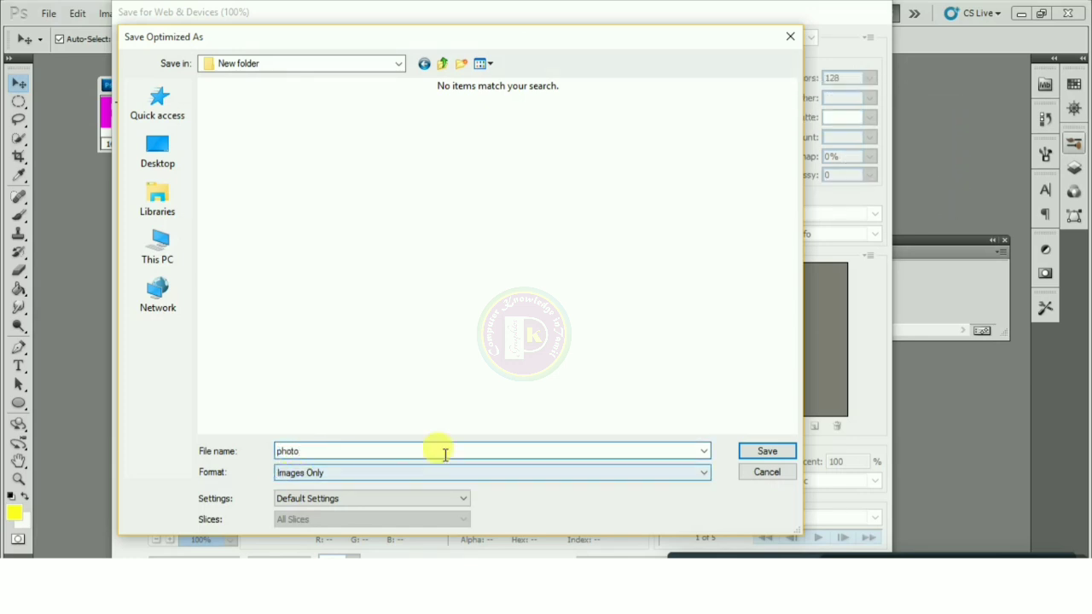
pyautogui.click(765, 451)
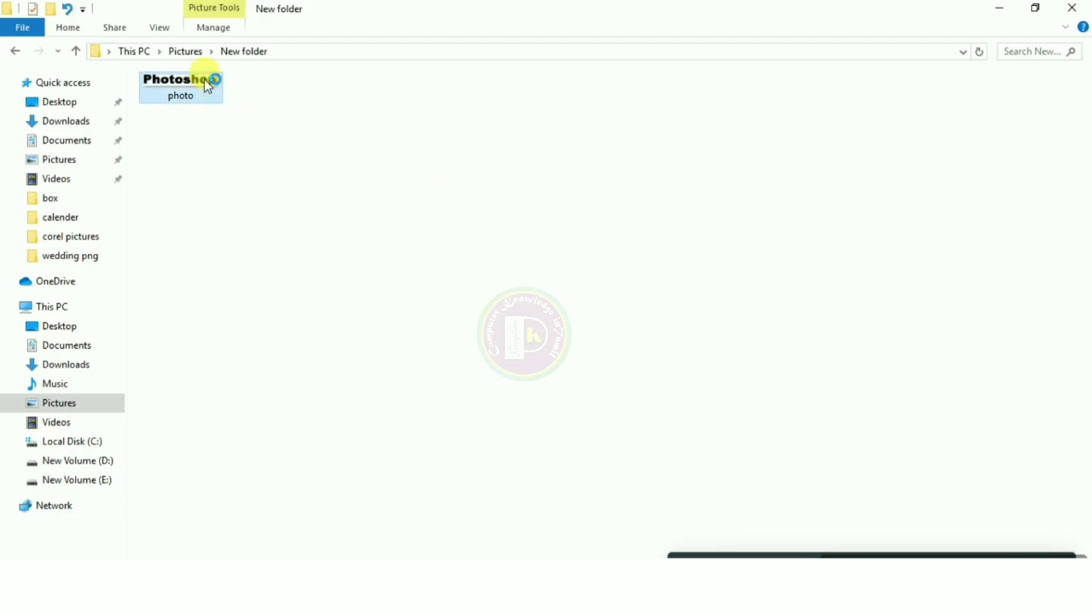
pyautogui.doubleClick(207, 86)
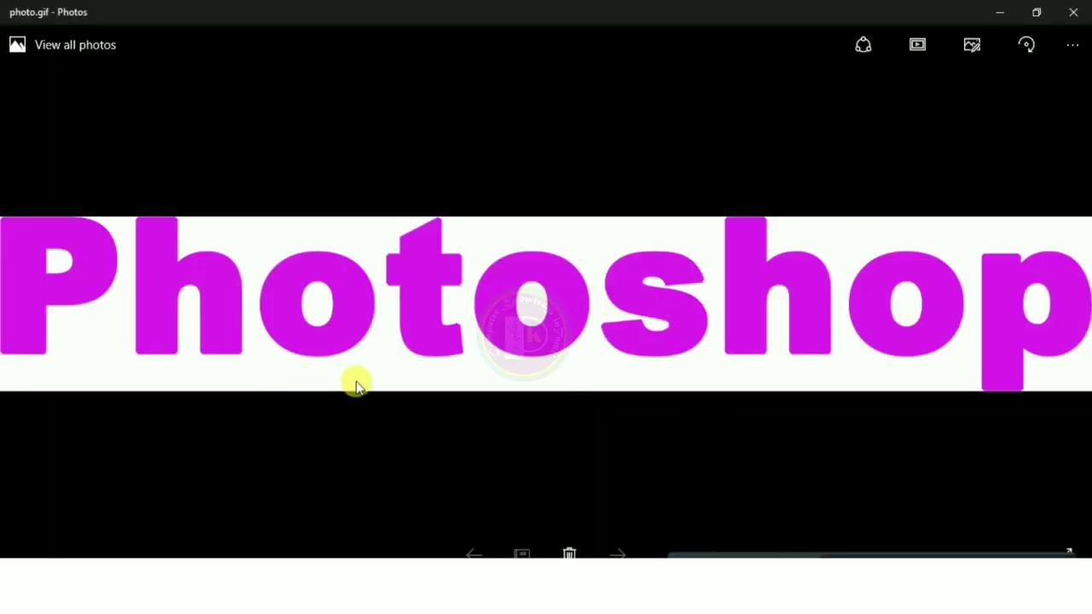